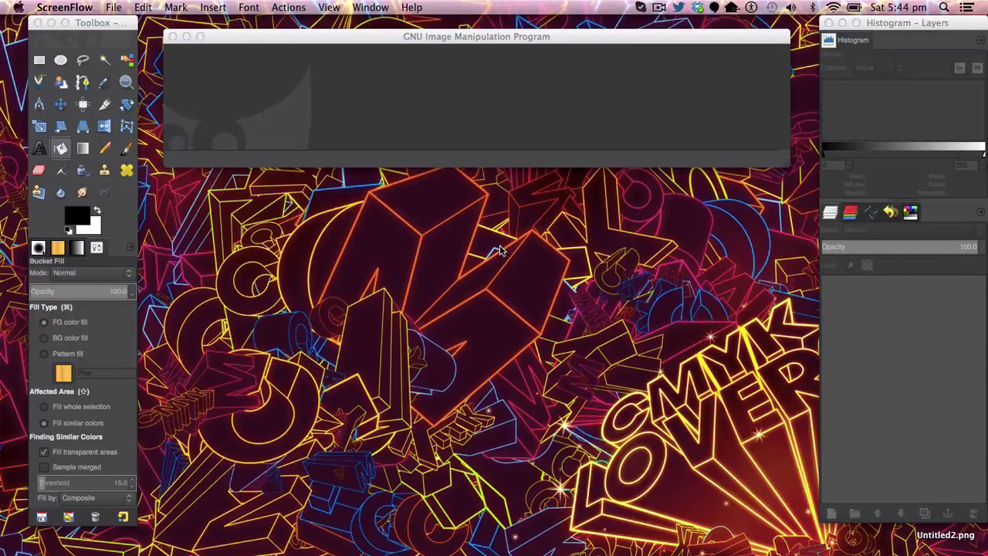
# Create a blank 1280x720 image and bucket-fill its canvas with solid black.
pyautogui.click(498, 133)
pyautogui.click(95, 6)
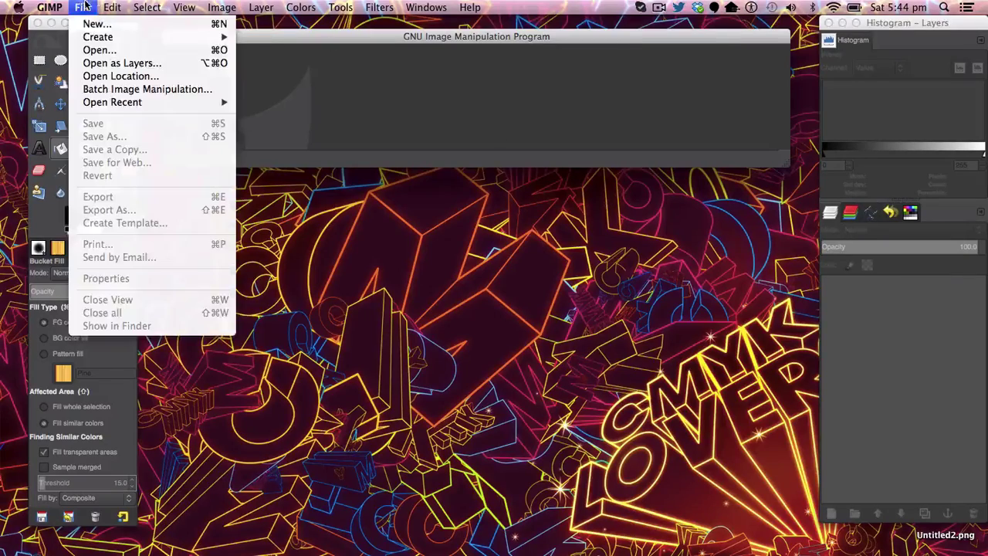
pyautogui.click(85, 23)
pyautogui.click(585, 295)
pyautogui.moveTo(437, 37); pyautogui.dragTo(436, 63)
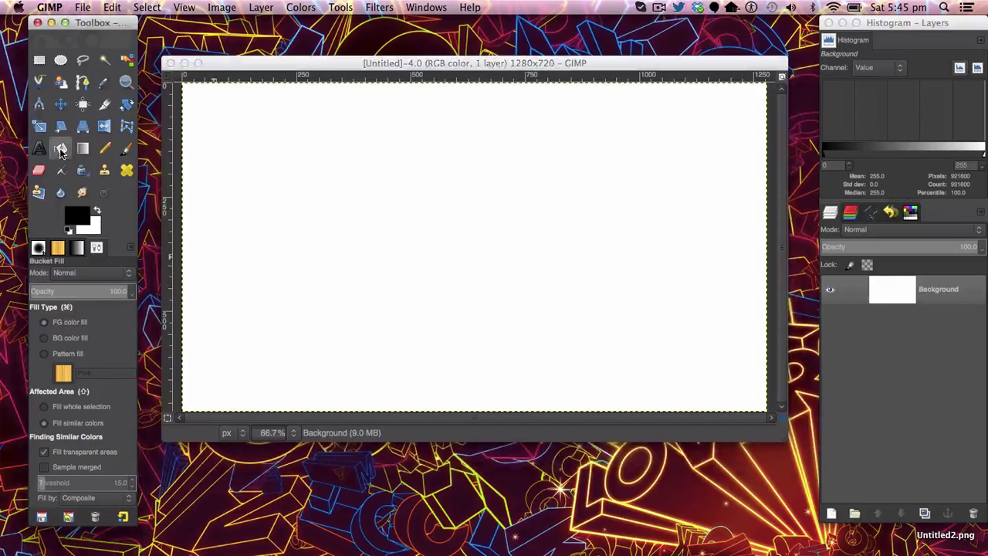
pyautogui.click(314, 401)
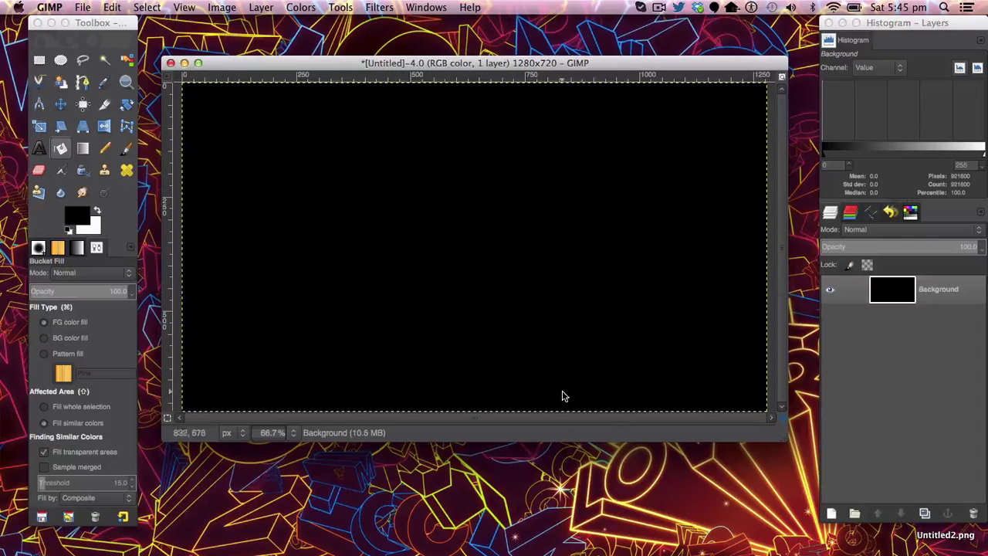
# Add a transparent layer above the black Background, then open the foreground colour editor.
pyautogui.click(831, 513)
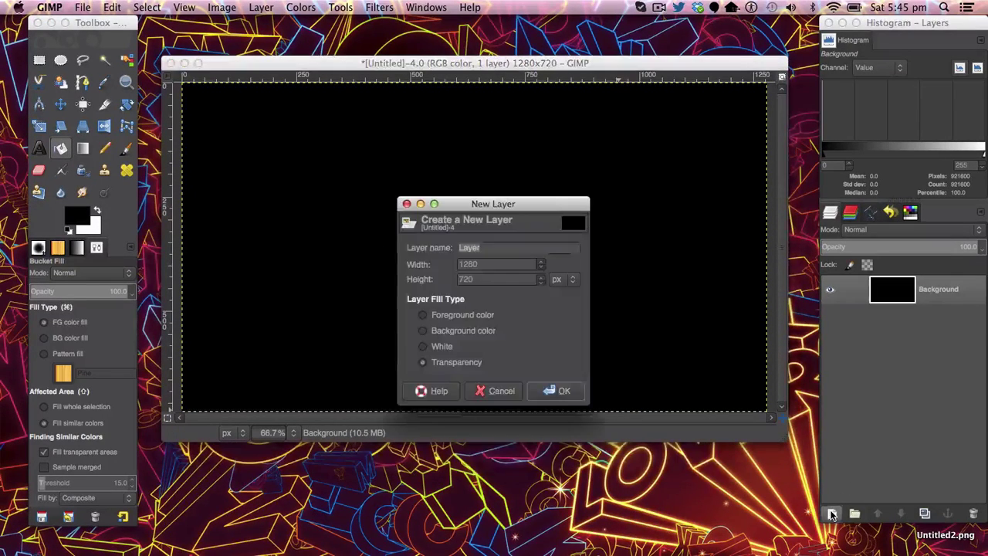
pyautogui.click(554, 391)
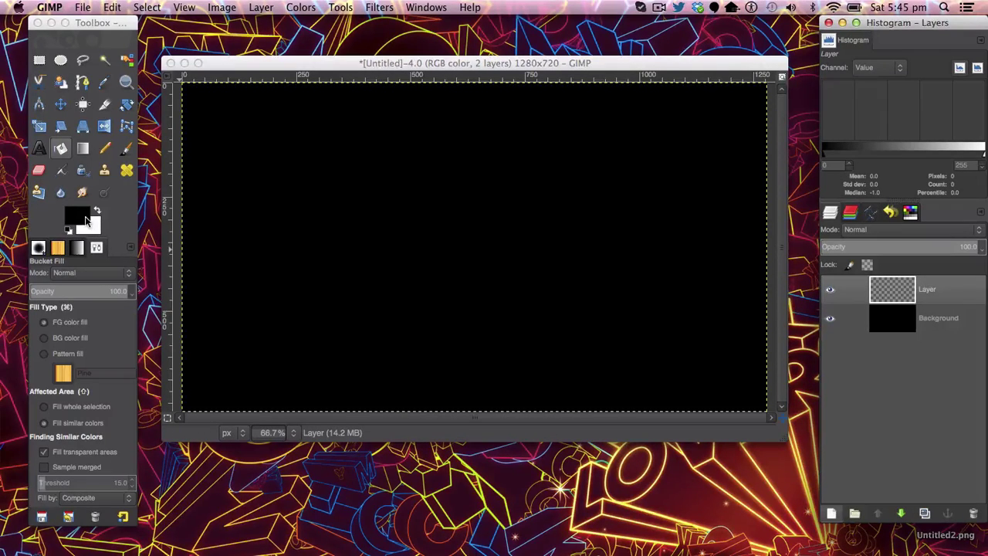
pyautogui.click(74, 219)
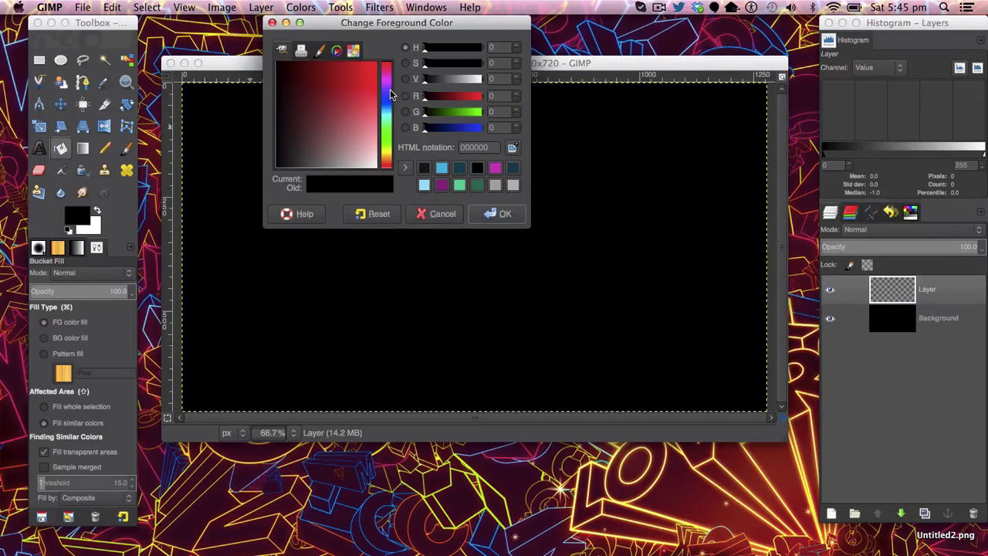
# Set the foreground colour to cyan 4ec5e3.
pyautogui.click(386, 138)
pyautogui.moveTo(386, 138)
pyautogui.mouseDown()
pyautogui.moveTo(386, 148)
pyautogui.moveTo(385, 102)
pyautogui.moveTo(388, 136)
pyautogui.moveTo(362, 86)
pyautogui.moveTo(342, 97)
pyautogui.moveTo(369, 85)
pyautogui.moveTo(367, 101)
pyautogui.mouseUp()
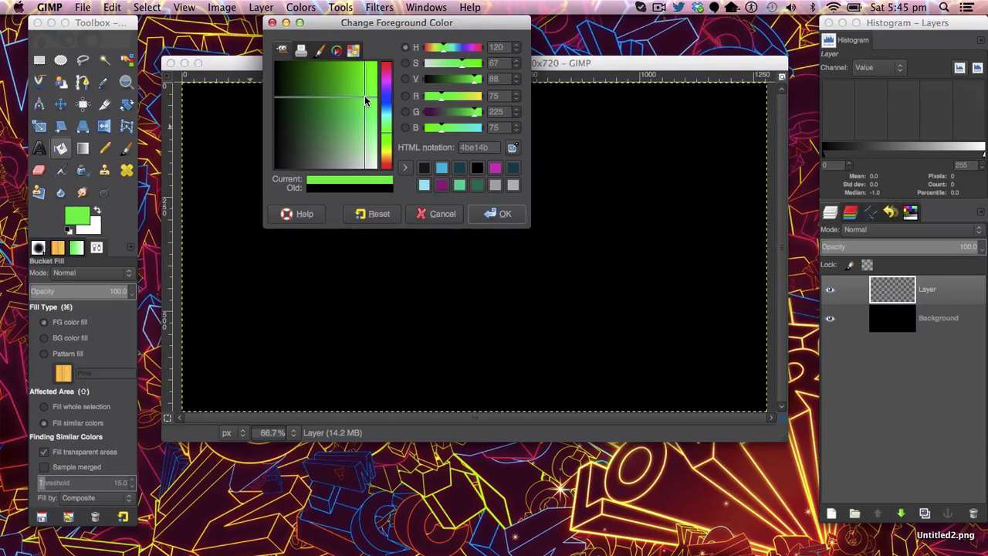
pyautogui.moveTo(388, 143); pyautogui.dragTo(387, 146)
pyautogui.moveTo(363, 101)
pyautogui.mouseDown()
pyautogui.moveTo(368, 89)
pyautogui.moveTo(368, 101)
pyautogui.mouseUp()
pyautogui.moveTo(389, 135)
pyautogui.mouseDown()
pyautogui.moveTo(392, 99)
pyautogui.moveTo(386, 115)
pyautogui.moveTo(366, 98)
pyautogui.mouseUp()
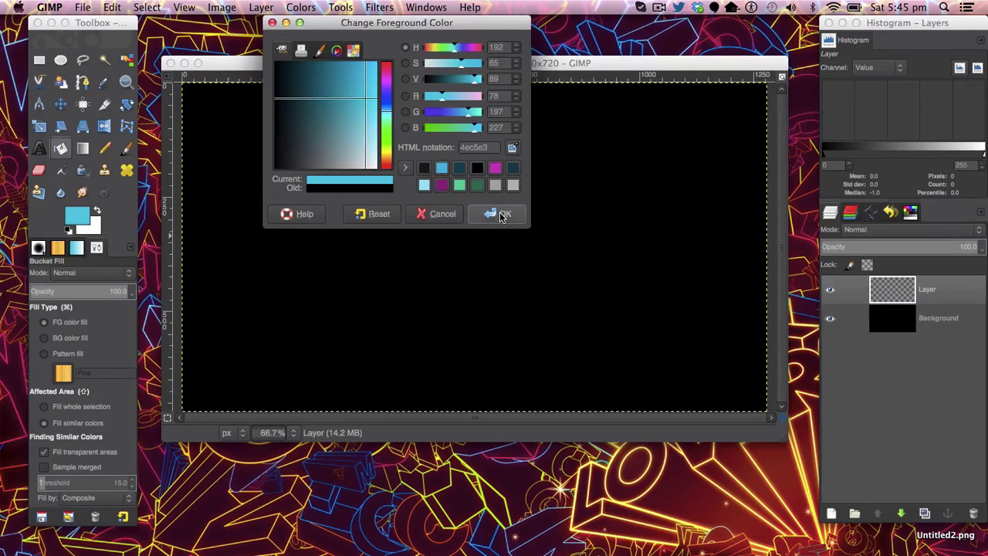
pyautogui.click(500, 217)
# Pick a dark teal 1c444e as the background colour.
pyautogui.click(90, 228)
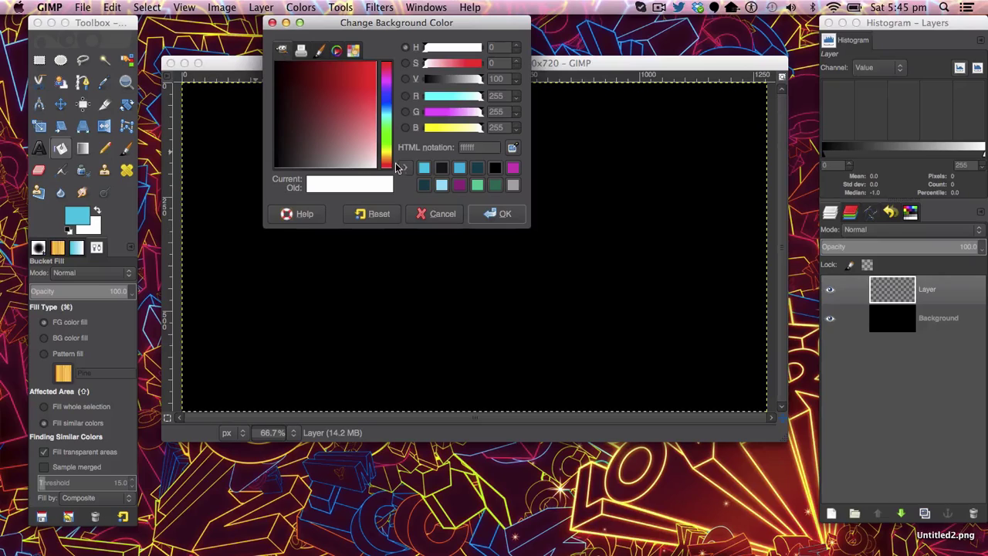
pyautogui.click(424, 169)
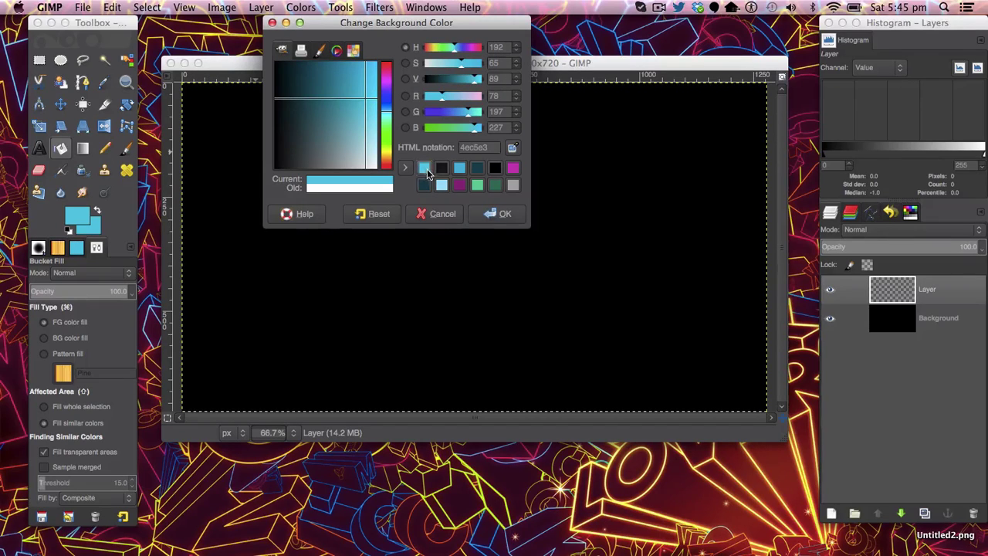
pyautogui.click(313, 106)
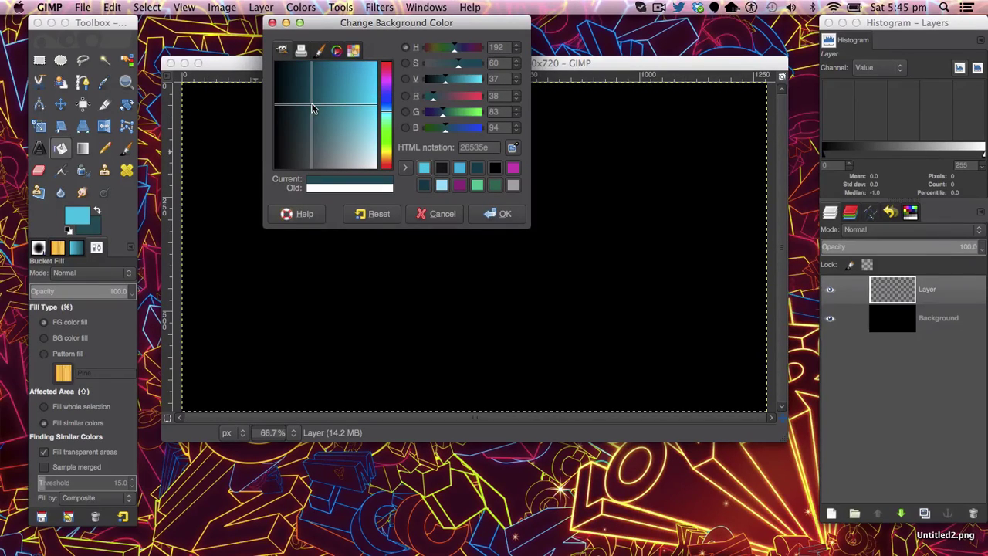
pyautogui.click(423, 168)
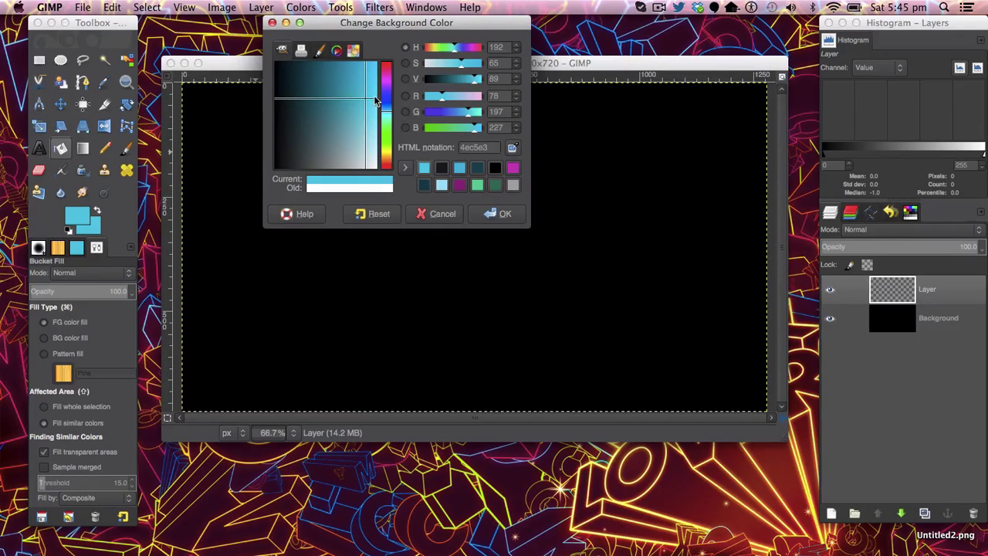
pyautogui.click(307, 102)
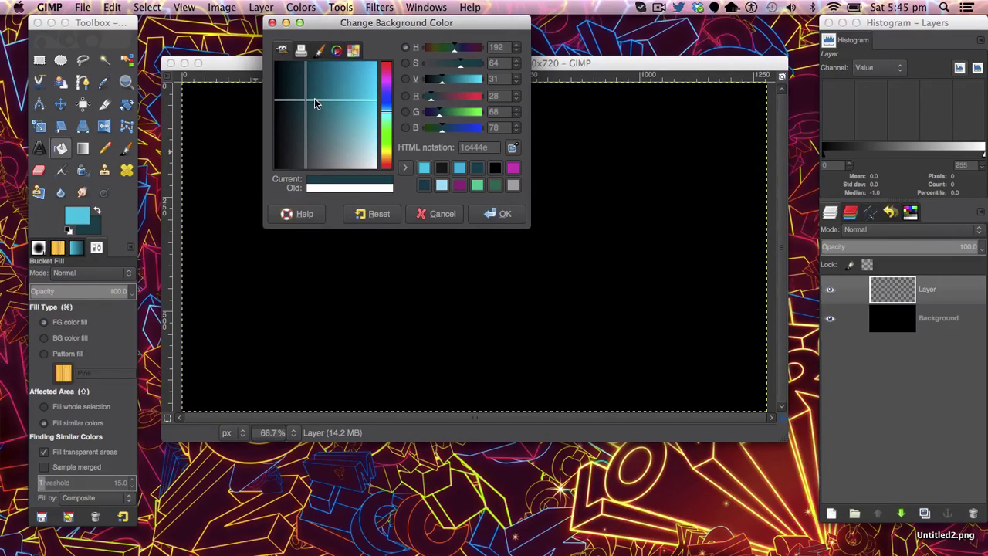
# Confirm the dark teal background and choose the Paintbrush with the 2. Hardness 075 brush.
pyautogui.click(314, 99)
pyautogui.click(494, 214)
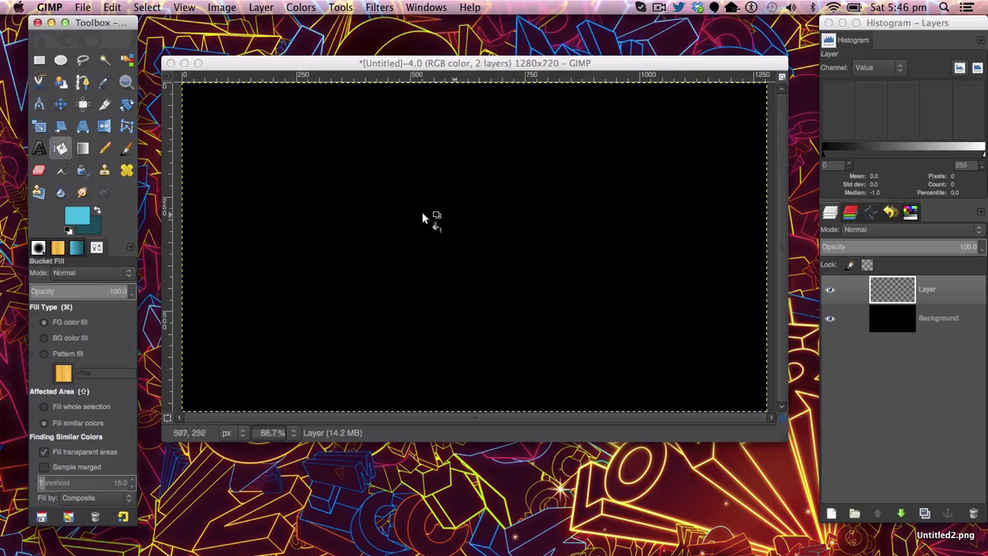
pyautogui.click(126, 152)
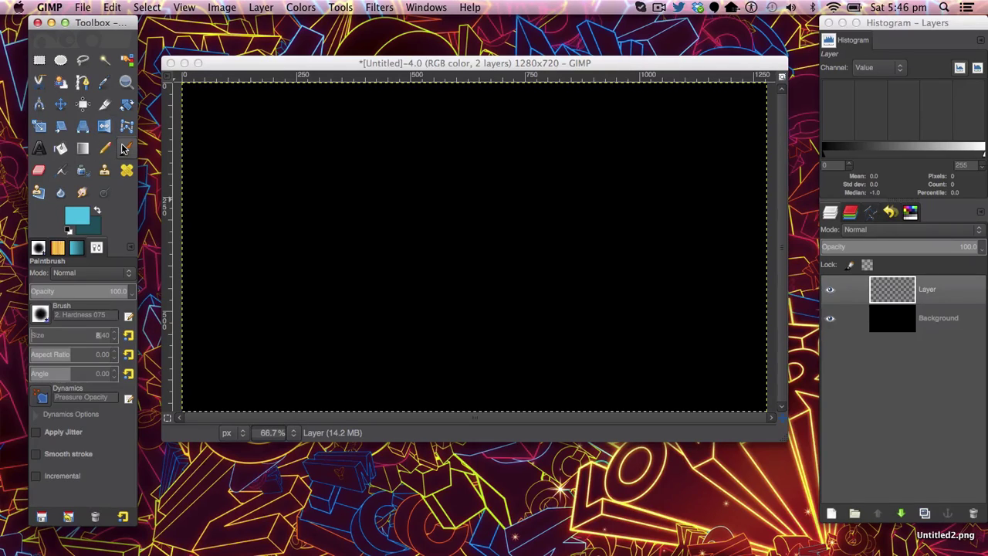
pyautogui.click(40, 312)
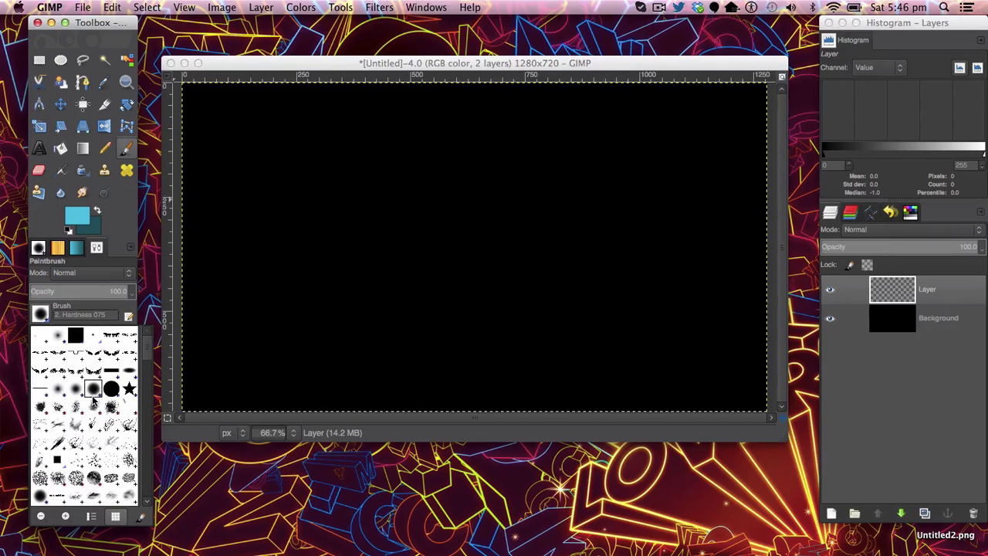
pyautogui.click(83, 307)
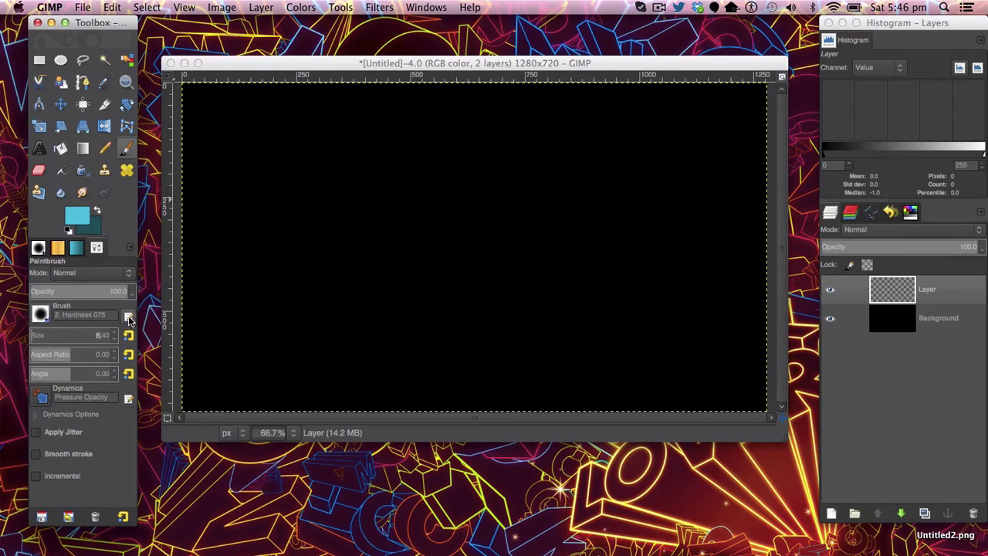
# Set the brush size to 20.
pyautogui.click(99, 331)
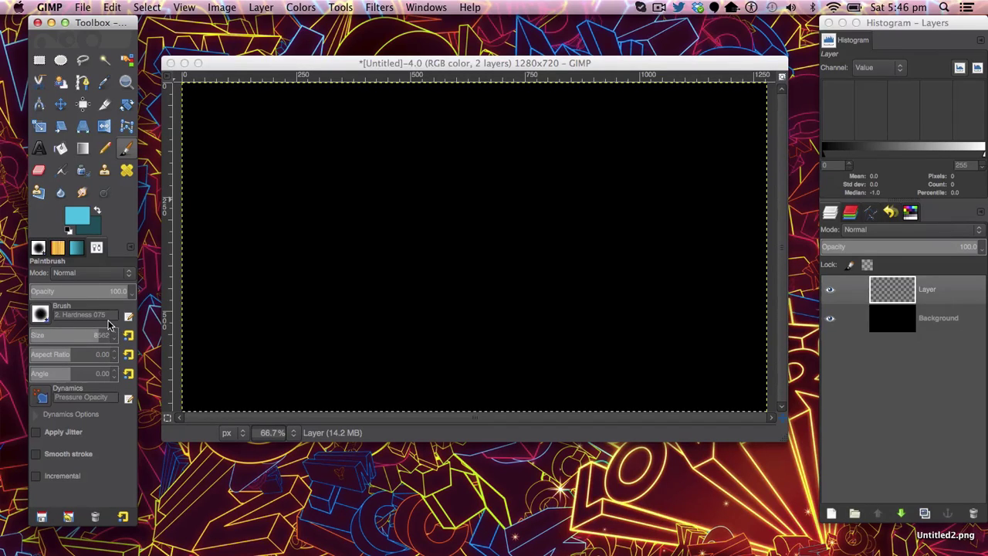
pyautogui.write('20')
pyautogui.press('Return')
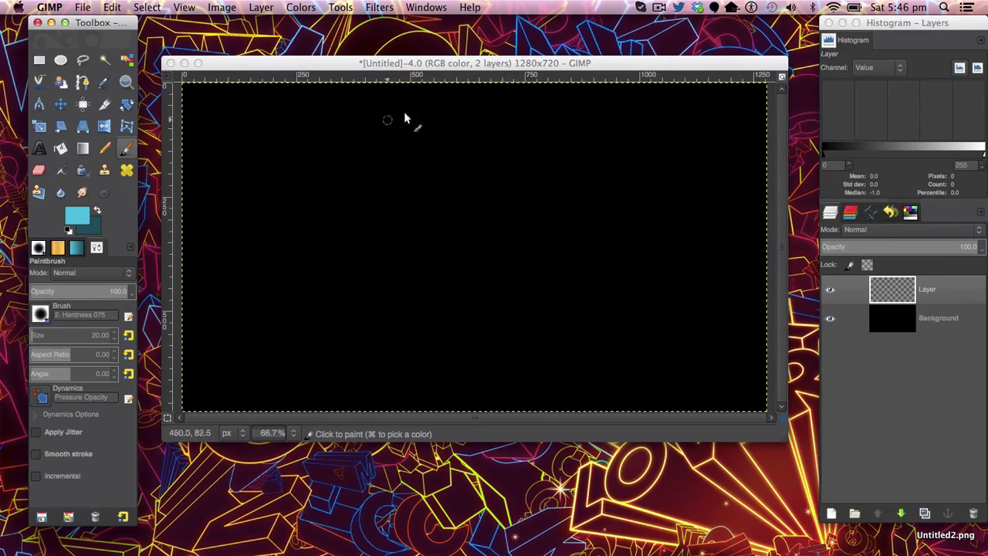
# Paint about thirty single cyan dots scattered across the canvas, left, centre and right.
pyautogui.click(338, 115)
pyautogui.click(338, 112)
pyautogui.click(438, 113)
pyautogui.click(383, 214)
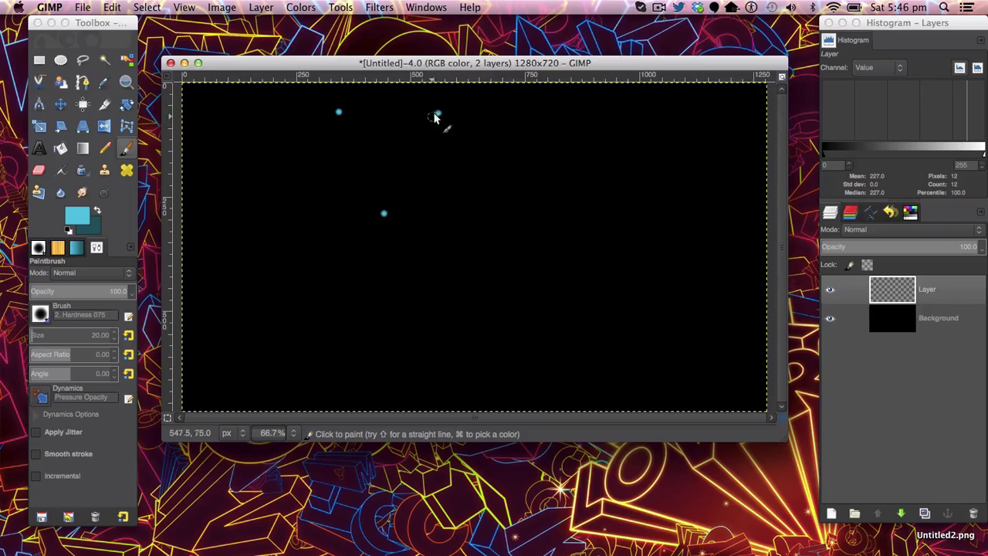
pyautogui.click(465, 229)
pyautogui.click(542, 125)
pyautogui.click(455, 162)
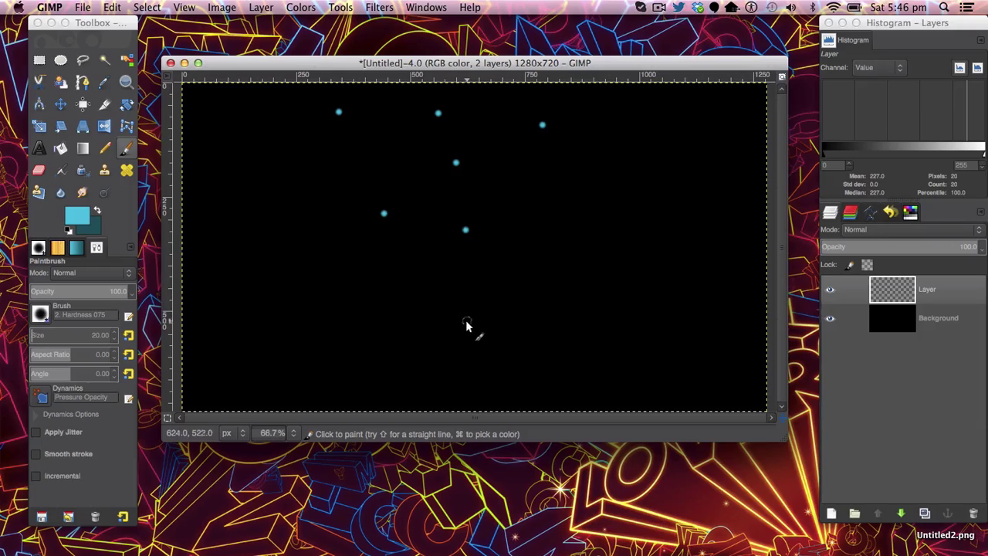
pyautogui.click(435, 316)
pyautogui.click(335, 276)
pyautogui.click(449, 270)
pyautogui.click(254, 119)
pyautogui.click(235, 239)
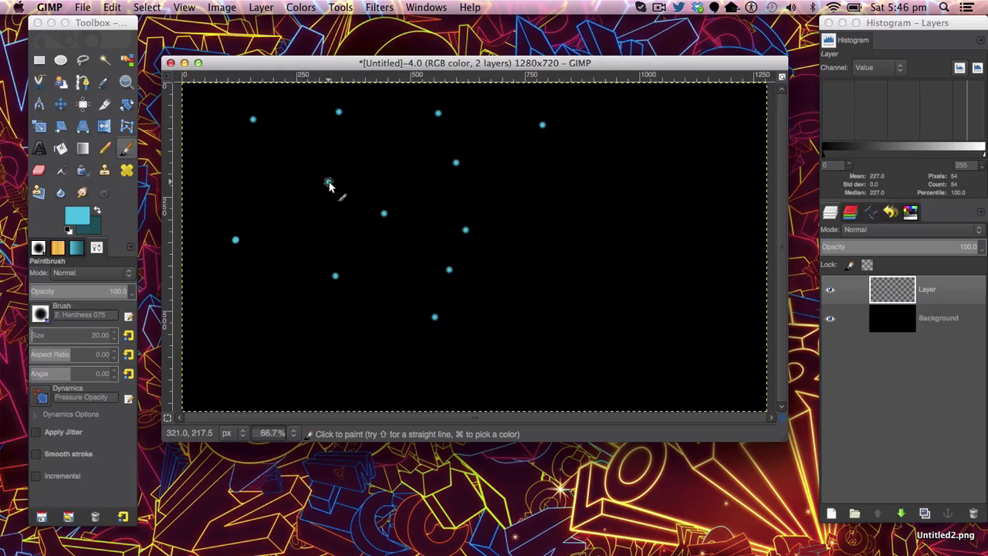
pyautogui.click(328, 181)
pyautogui.click(255, 360)
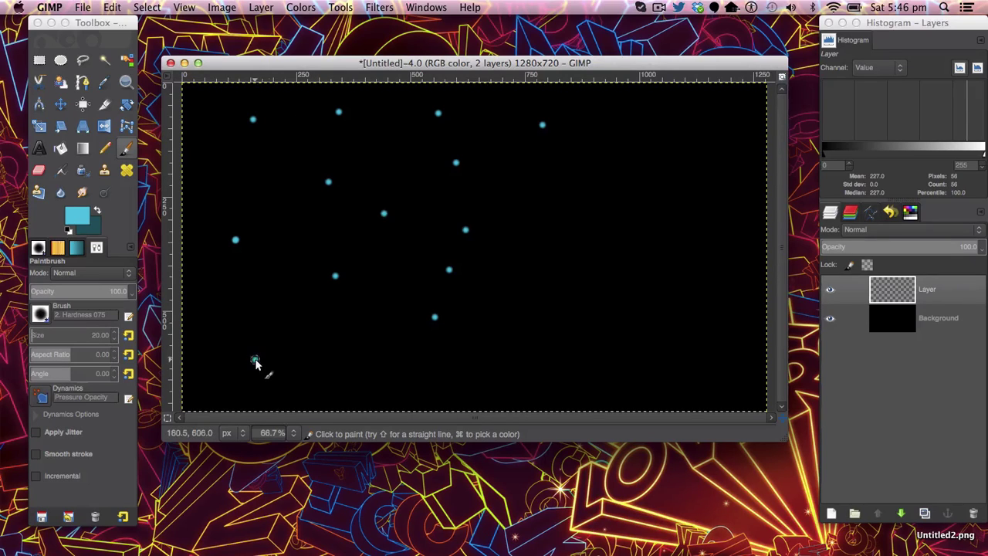
pyautogui.click(325, 386)
pyautogui.click(291, 259)
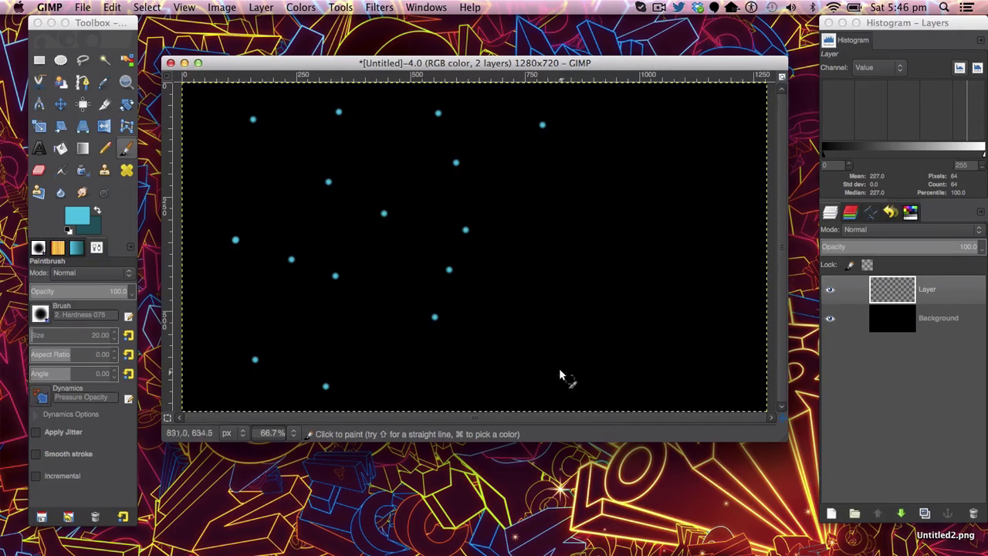
pyautogui.click(534, 375)
pyautogui.click(534, 285)
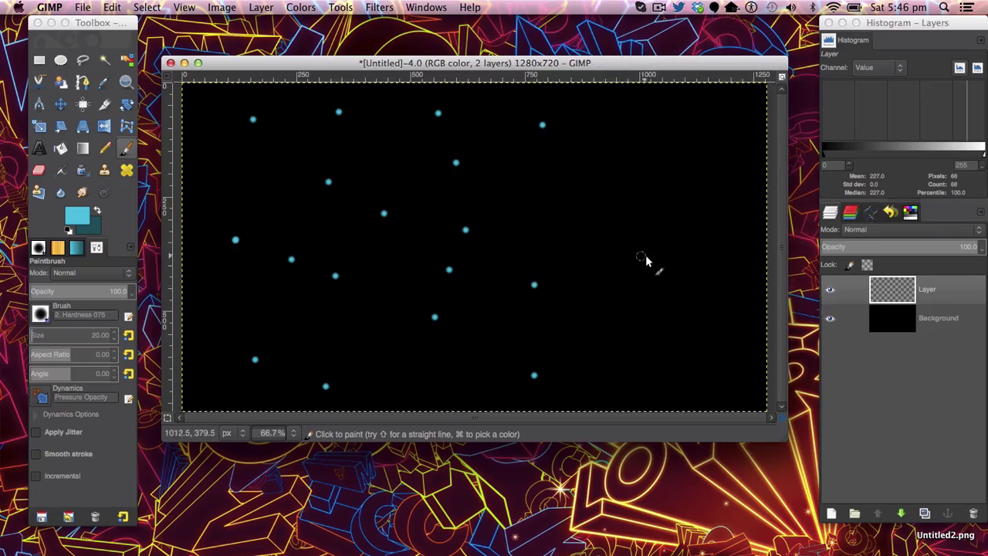
pyautogui.click(656, 285)
pyautogui.click(538, 174)
pyautogui.click(524, 243)
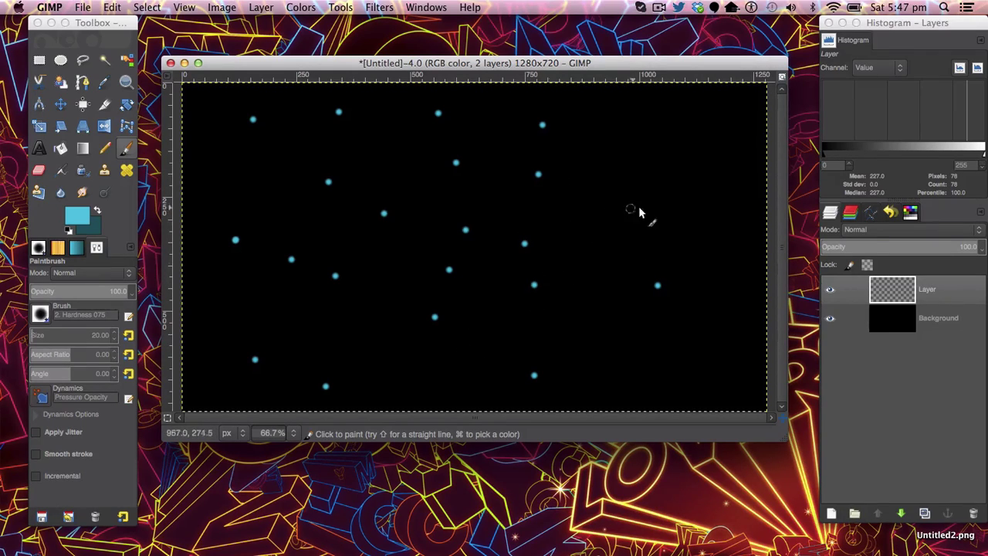
pyautogui.click(646, 206)
pyautogui.click(601, 130)
pyautogui.click(462, 379)
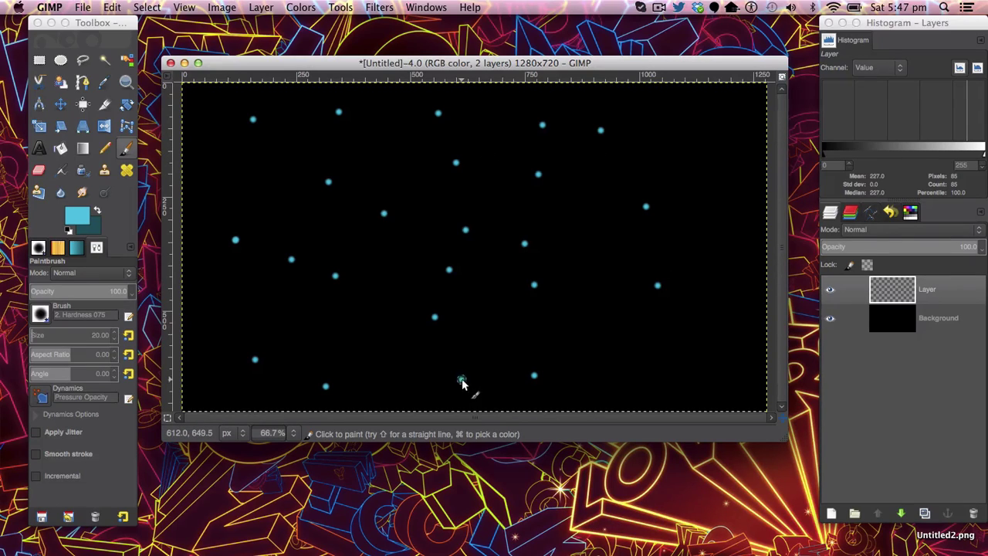
pyautogui.click(386, 352)
pyautogui.click(656, 376)
pyautogui.click(583, 334)
pyautogui.click(699, 288)
pyautogui.click(695, 157)
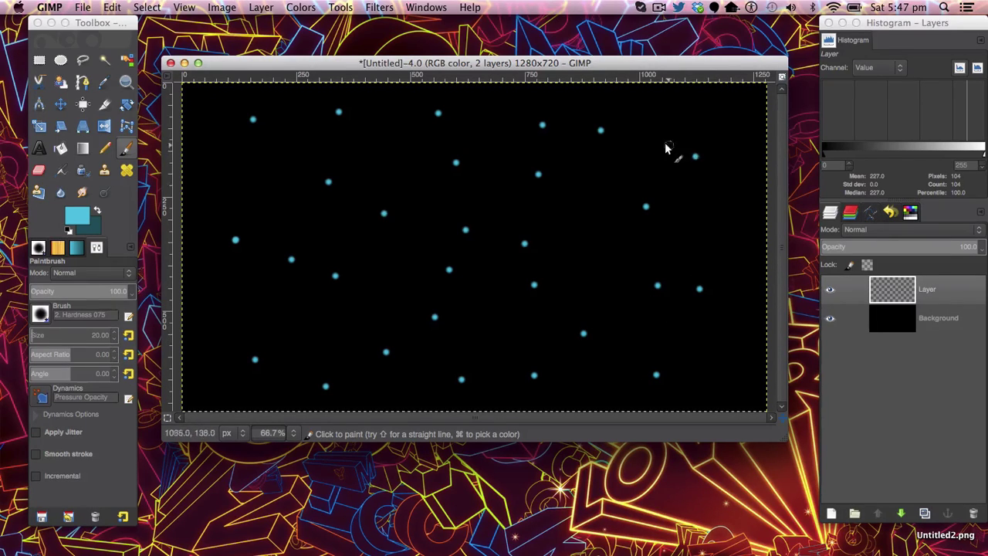
pyautogui.click(640, 142)
pyautogui.click(677, 101)
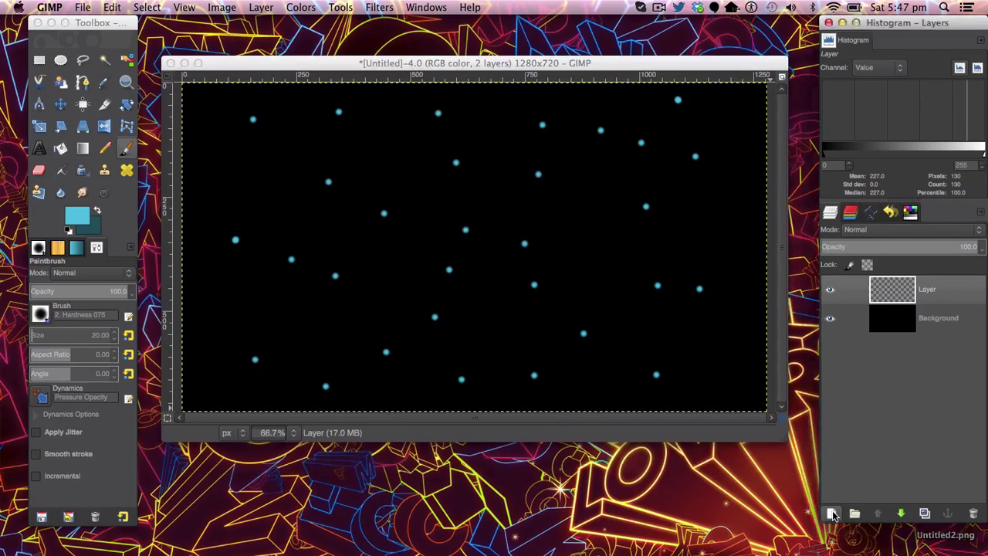
# Add a new transparent layer and move it beneath the dot layer.
pyautogui.click(832, 514)
pyautogui.click(557, 392)
pyautogui.moveTo(893, 289); pyautogui.dragTo(896, 324)
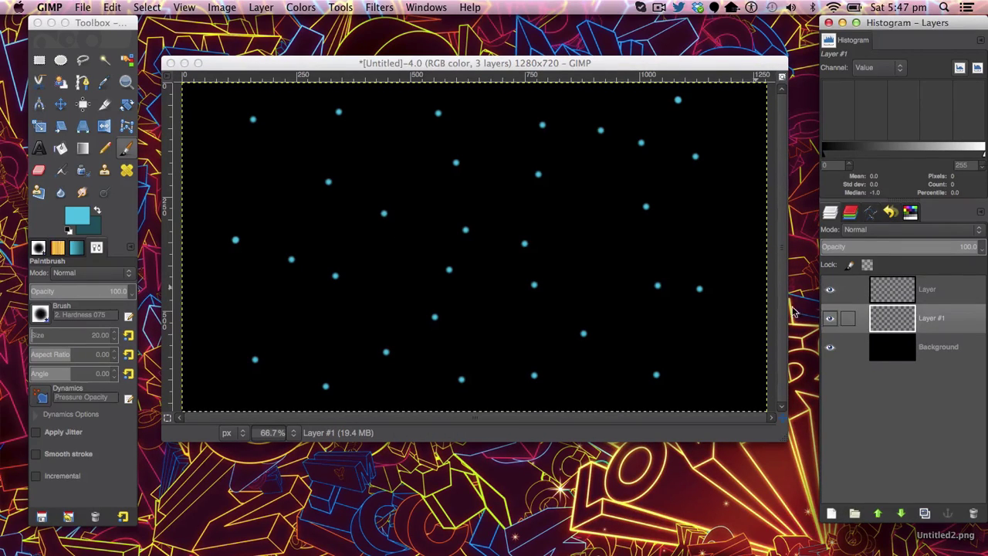
# Rename the top layer 'Dots' and the middle layer 'Lines'.
pyautogui.click(924, 290)
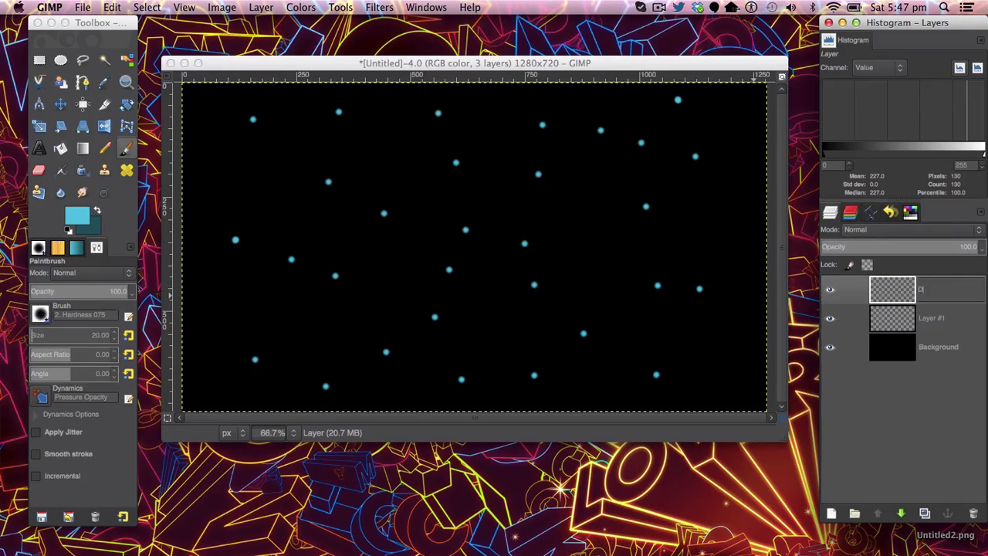
pyautogui.write('Dots')
pyautogui.press('Return')
pyautogui.click(928, 317)
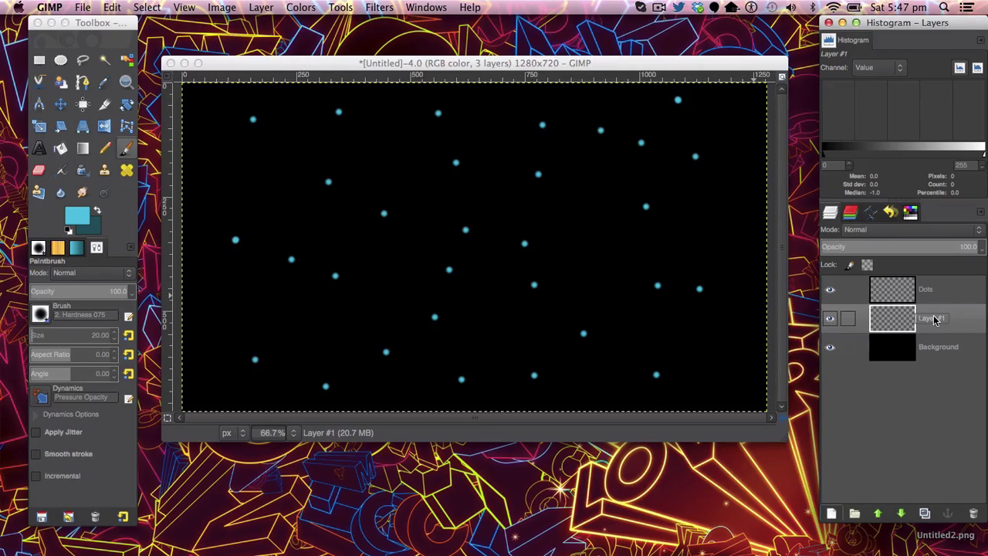
pyautogui.press('Escape')
pyautogui.write('Lines')
pyautogui.press('Return')
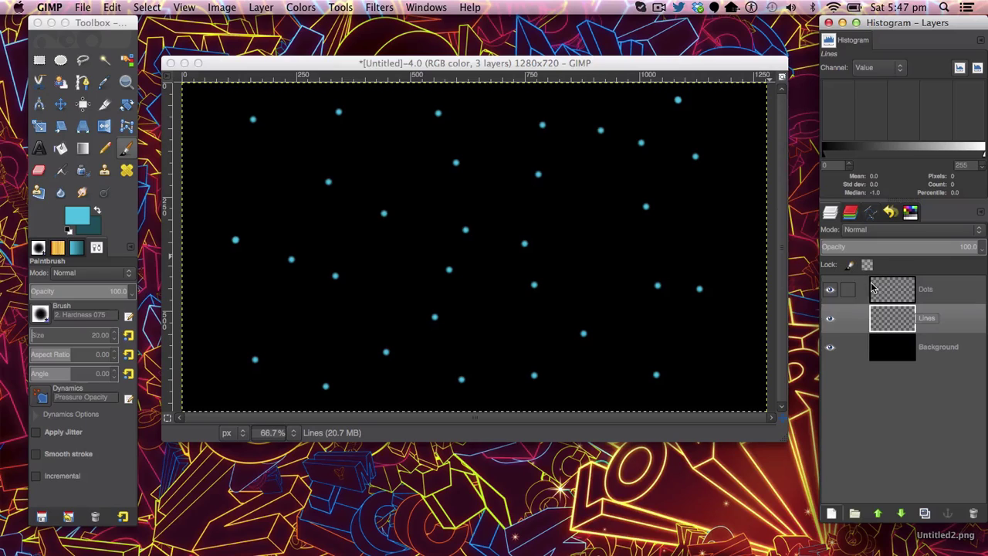
pyautogui.click(830, 293)
pyautogui.click(829, 294)
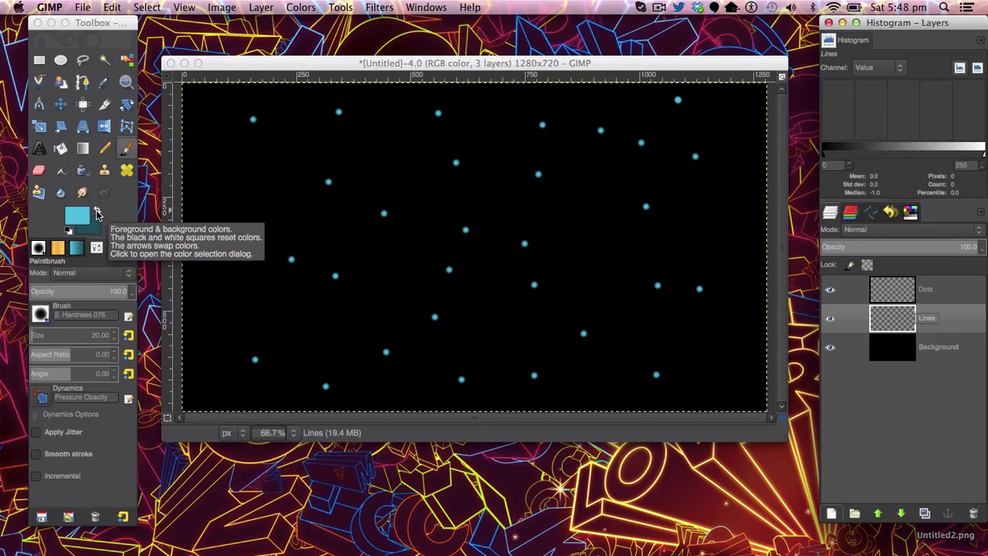
# Swap colours so dark teal paints, and set the brush size to 5.
pyautogui.click(97, 213)
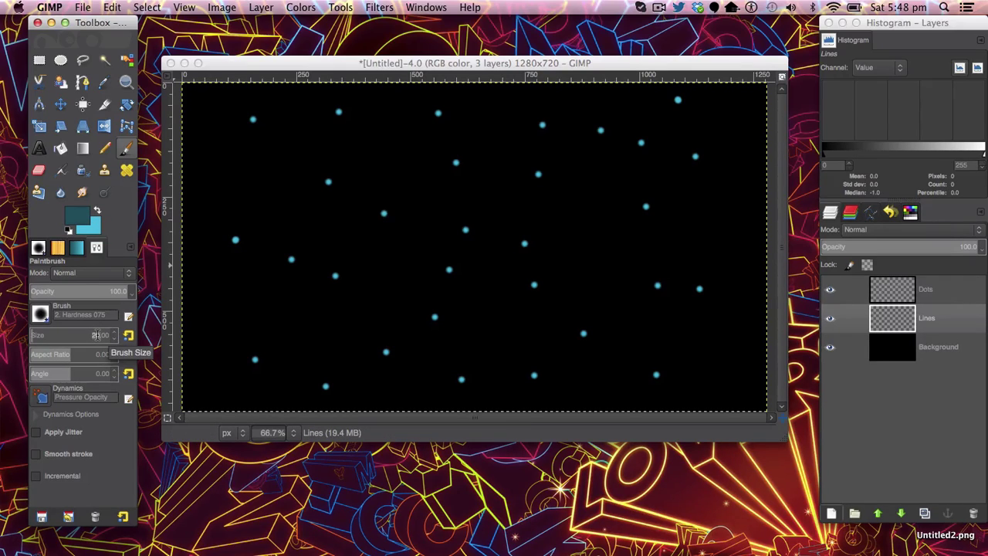
pyautogui.click(96, 335)
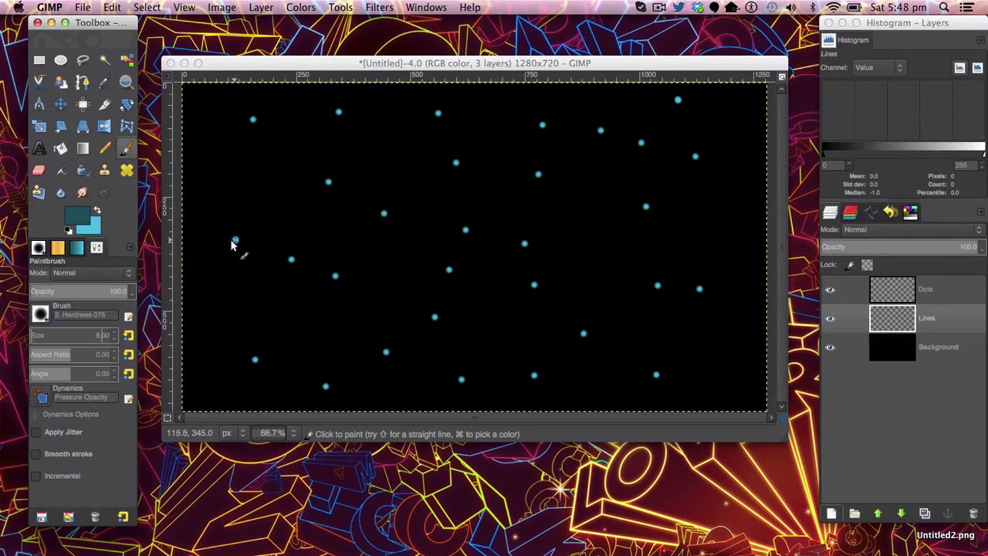
pyautogui.write('8500')
pyautogui.press('Return')
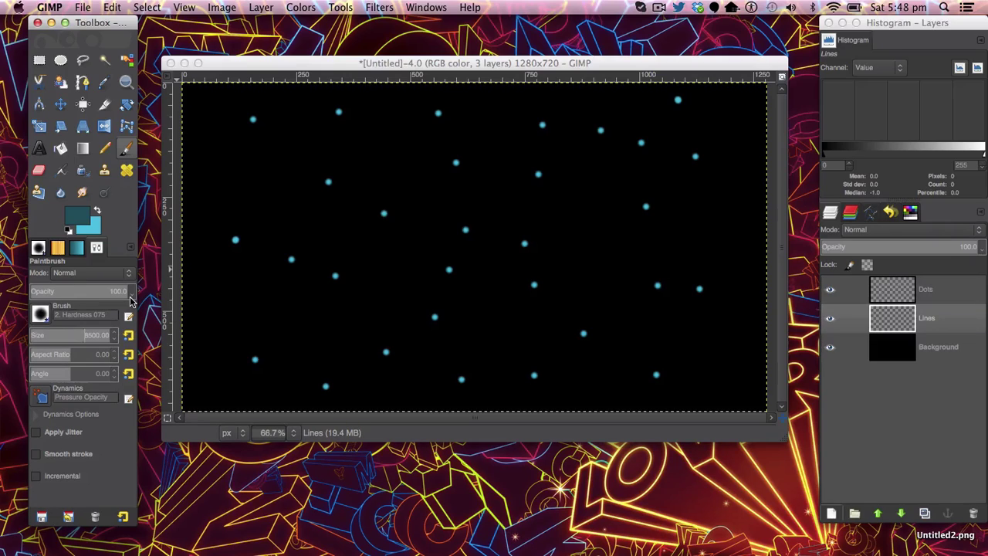
pyautogui.tripleClick(91, 335)
pyautogui.write('5')
pyautogui.press('Return')
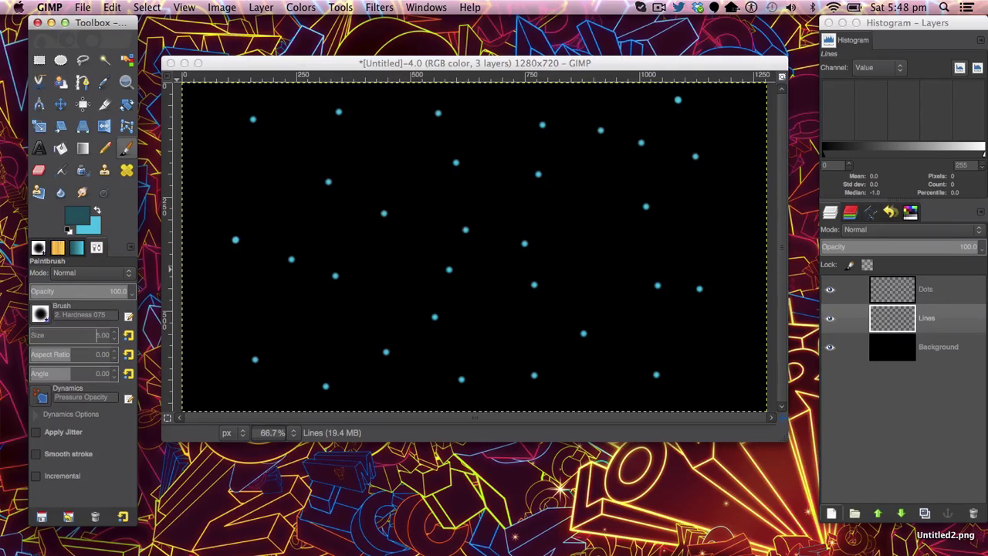
# Join the left-side and top-centre dots with straight lines into triangles.
pyautogui.click(235, 240)
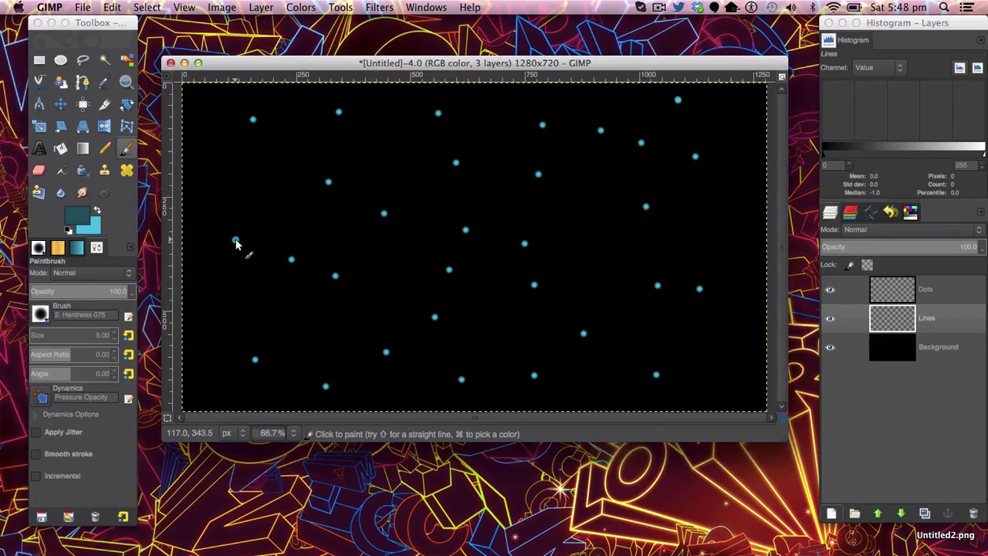
pyautogui.keyDown('shift'); pyautogui.click(291, 260); pyautogui.keyUp('shift')
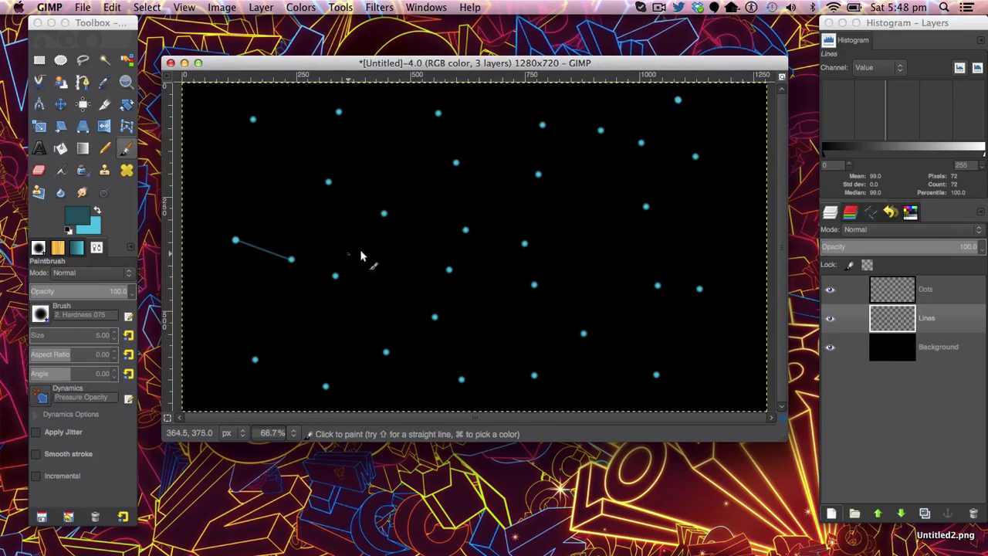
pyautogui.keyDown('shift'); pyautogui.click(328, 183); pyautogui.keyUp('shift')
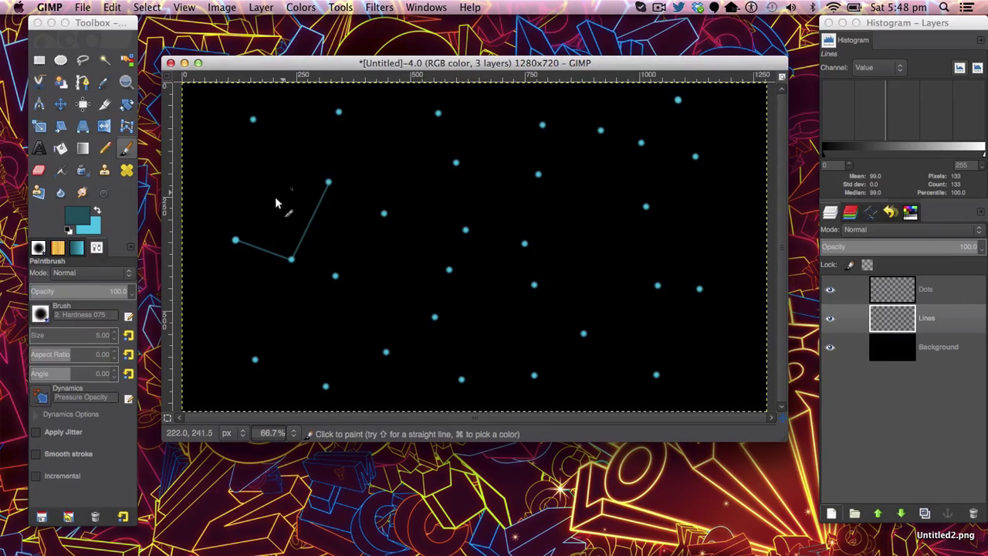
pyautogui.keyDown('shift'); pyautogui.click(234, 243); pyautogui.keyUp('shift')
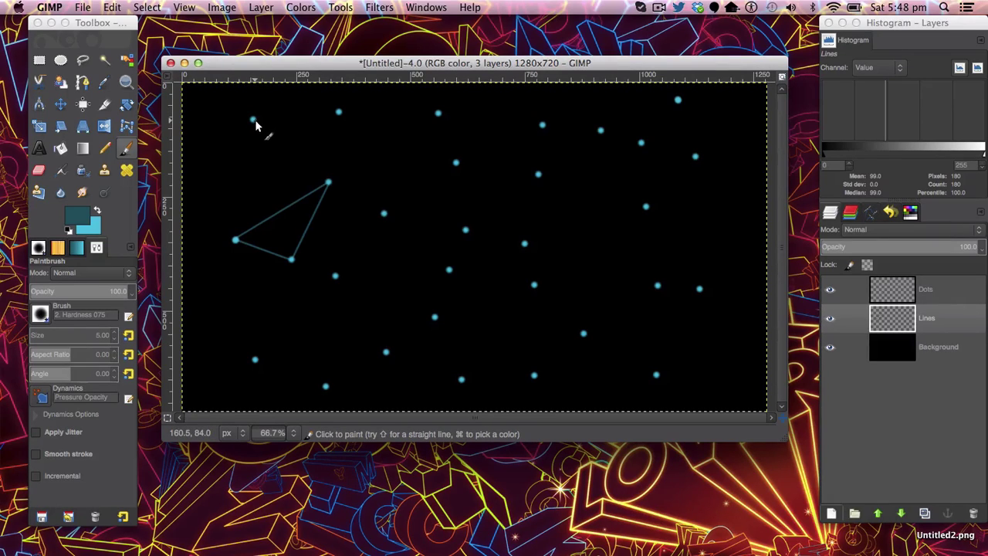
pyautogui.keyDown('shift'); pyautogui.click(328, 183); pyautogui.keyUp('shift')
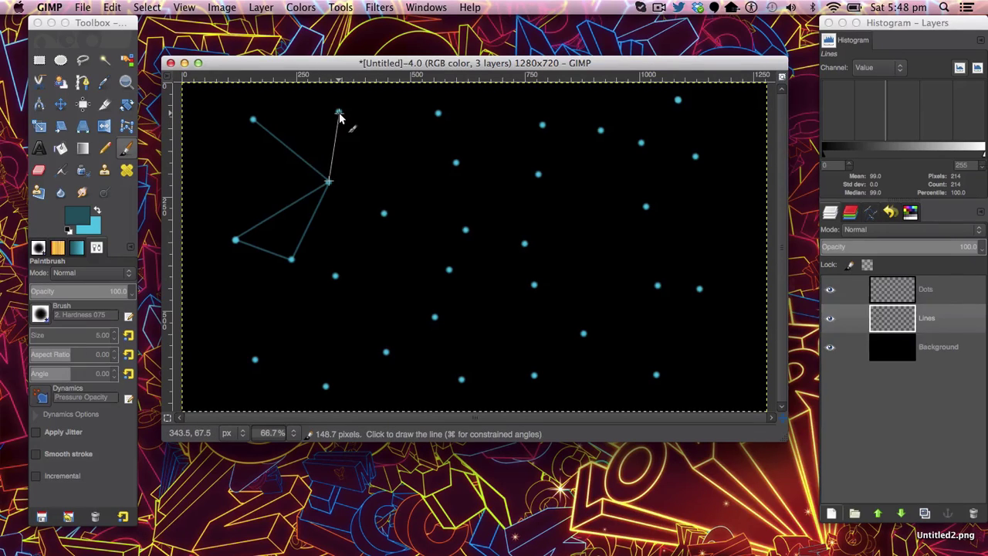
pyautogui.keyDown('shift'); pyautogui.click(339, 114); pyautogui.keyUp('shift')
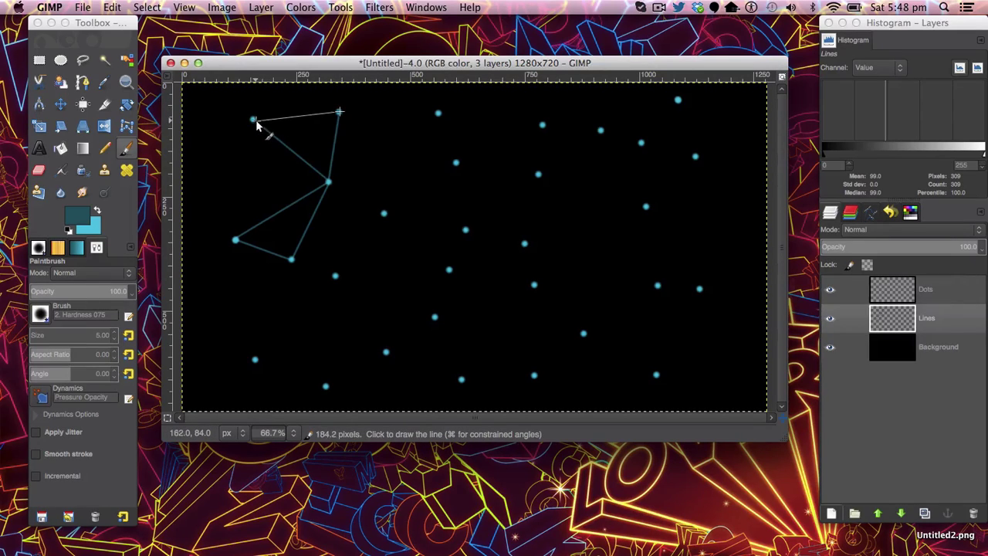
pyautogui.keyDown('shift'); pyautogui.click(254, 121); pyautogui.keyUp('shift')
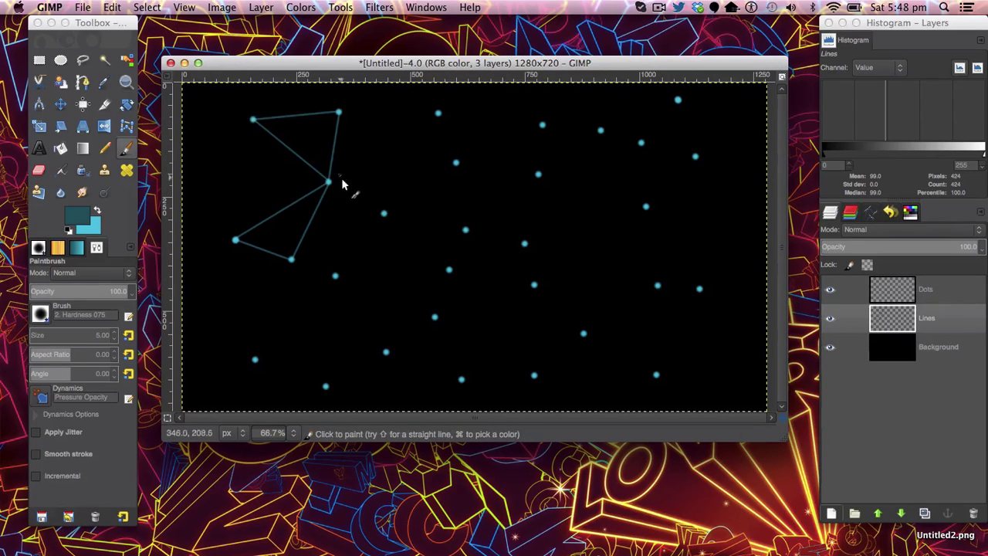
pyautogui.click(437, 114)
pyautogui.keyDown('shift'); pyautogui.click(456, 164); pyautogui.keyUp('shift')
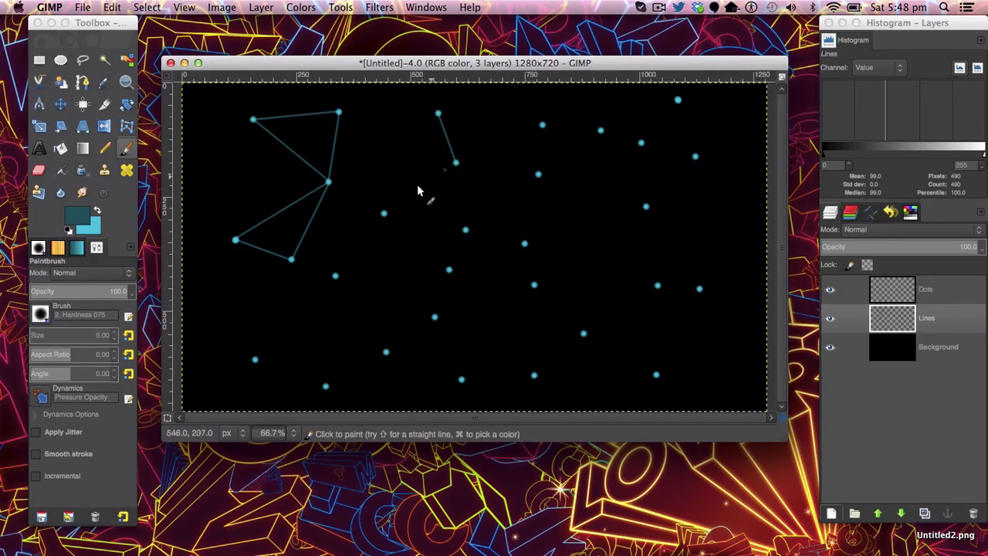
pyautogui.keyDown('shift'); pyautogui.click(384, 213); pyautogui.keyUp('shift')
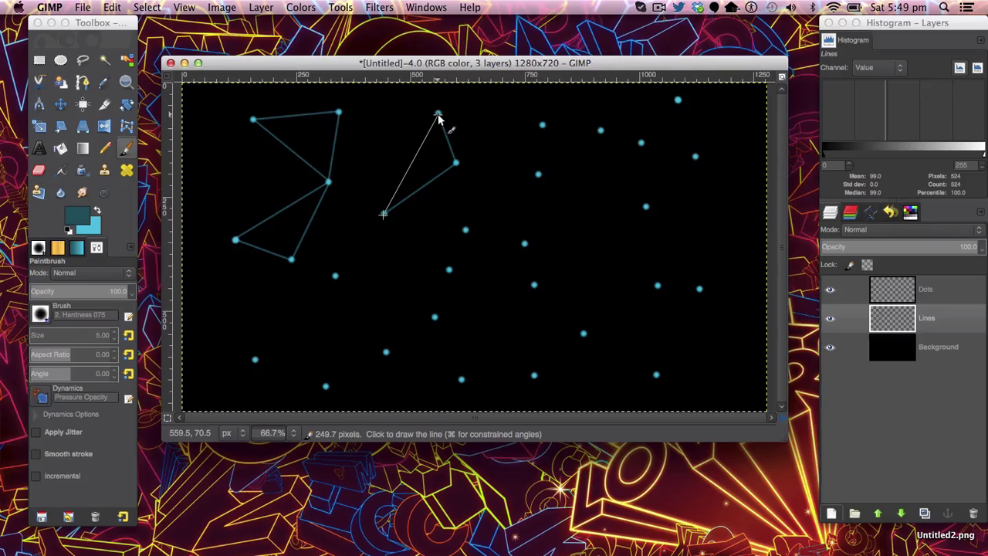
pyautogui.keyDown('shift'); pyautogui.click(438, 114); pyautogui.keyUp('shift')
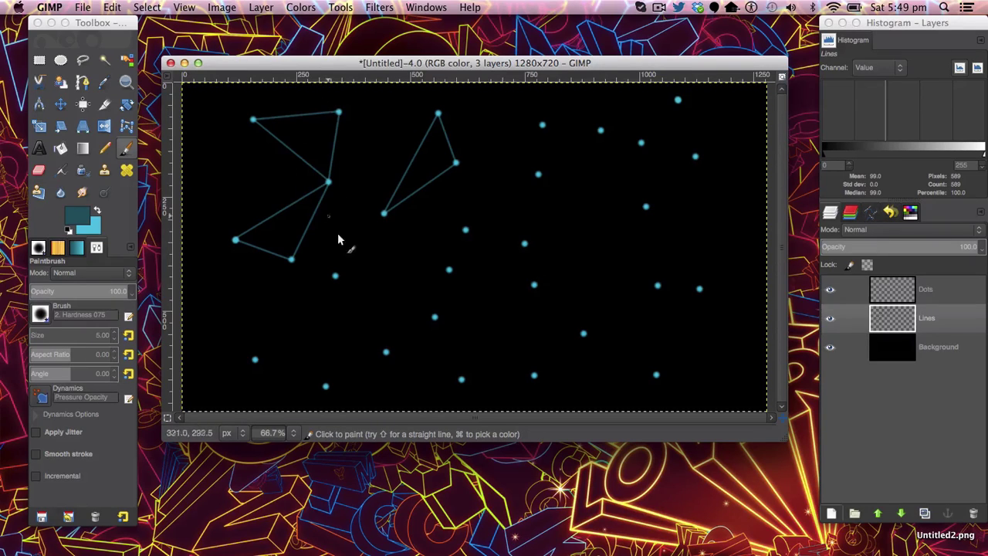
# Connect the upper-right, right-side and lower-right dots into straight-line triangles.
pyautogui.click(543, 125)
pyautogui.keyDown('shift'); pyautogui.click(538, 174); pyautogui.keyUp('shift')
pyautogui.keyDown('shift'); pyautogui.click(600, 130); pyautogui.keyUp('shift')
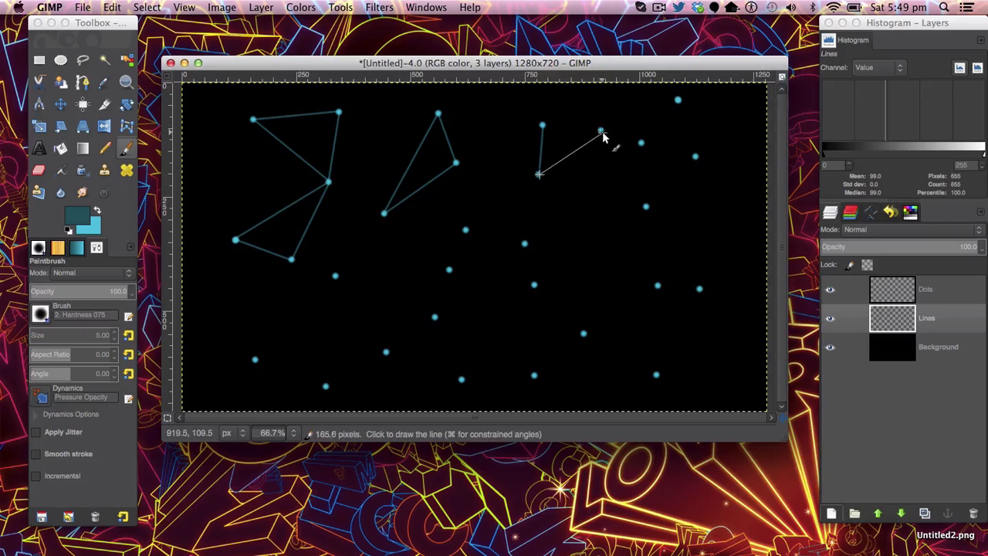
pyautogui.keyDown('shift'); pyautogui.click(543, 125); pyautogui.keyUp('shift')
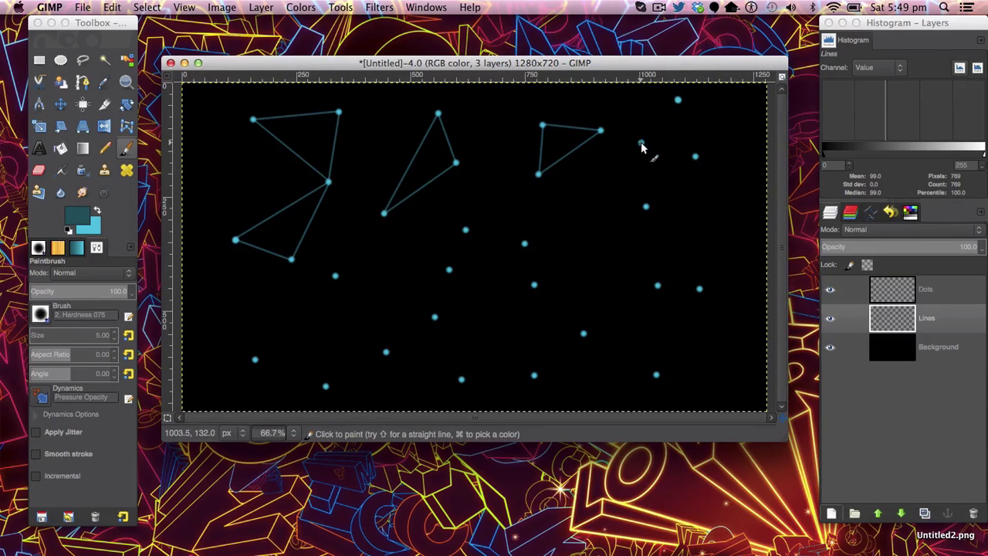
pyautogui.click(641, 144)
pyautogui.keyDown('shift'); pyautogui.click(678, 100); pyautogui.keyUp('shift')
pyautogui.keyDown('shift'); pyautogui.click(694, 157); pyautogui.keyUp('shift')
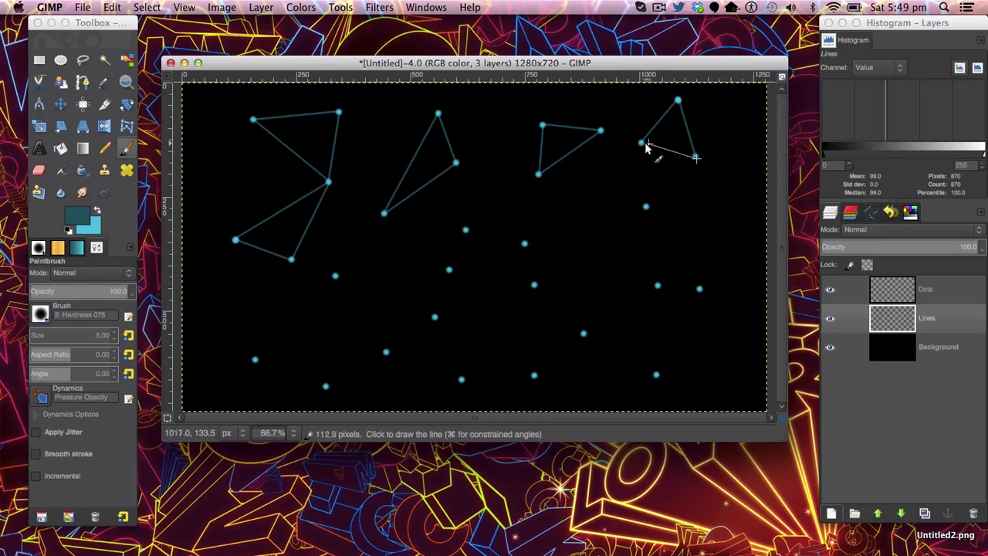
pyautogui.keyDown('shift'); pyautogui.click(643, 145); pyautogui.keyUp('shift')
pyautogui.click(647, 207)
pyautogui.keyDown('shift'); pyautogui.click(699, 288); pyautogui.keyUp('shift')
pyautogui.keyDown('shift'); pyautogui.click(657, 287); pyautogui.keyUp('shift')
pyautogui.keyDown('shift'); pyautogui.click(647, 207); pyautogui.keyUp('shift')
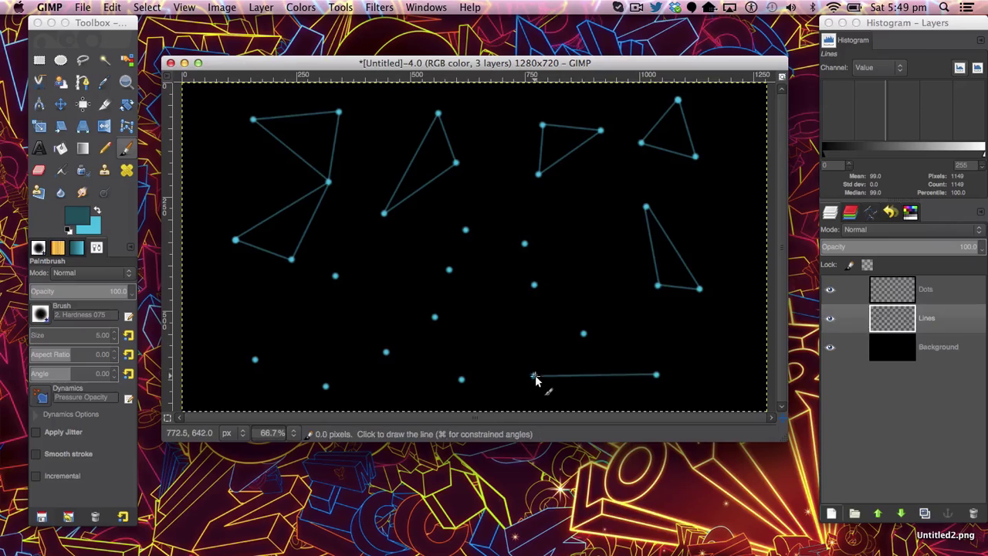
pyautogui.keyDown('shift'); pyautogui.click(583, 335); pyautogui.keyUp('shift')
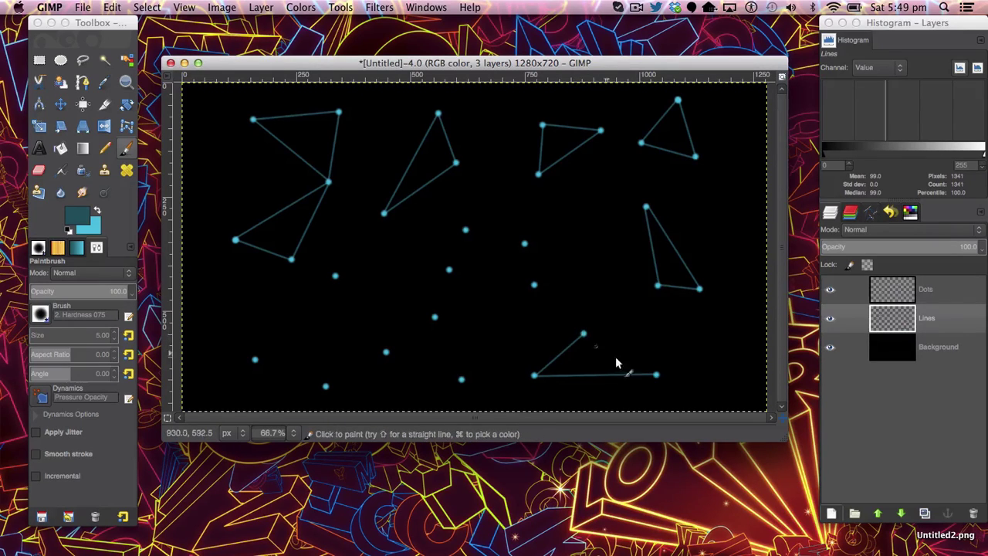
pyautogui.keyDown('shift'); pyautogui.click(656, 375); pyautogui.keyUp('shift')
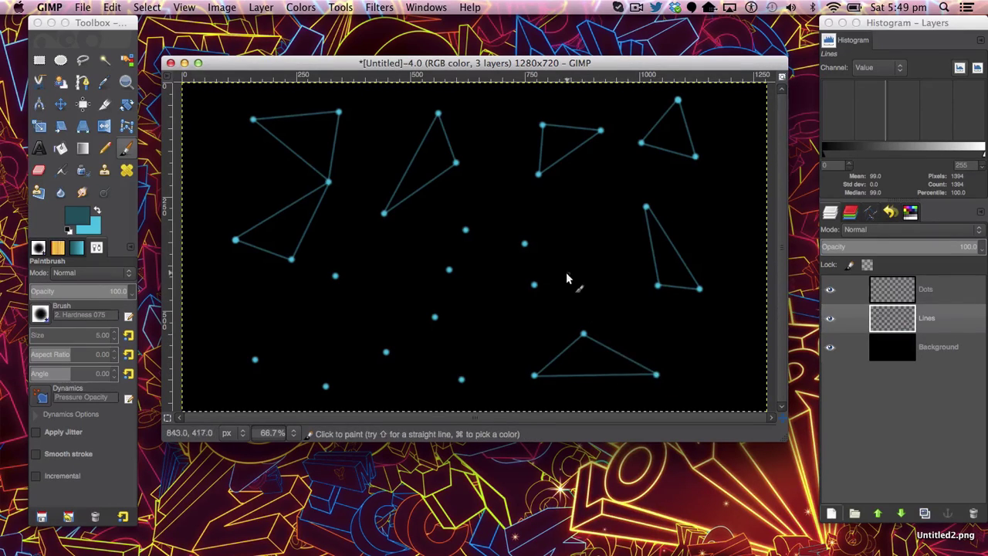
# Draw triangles linking the centre, lower-left and bottom dots.
pyautogui.click(534, 284)
pyautogui.keyDown('shift'); pyautogui.click(449, 269); pyautogui.keyUp('shift')
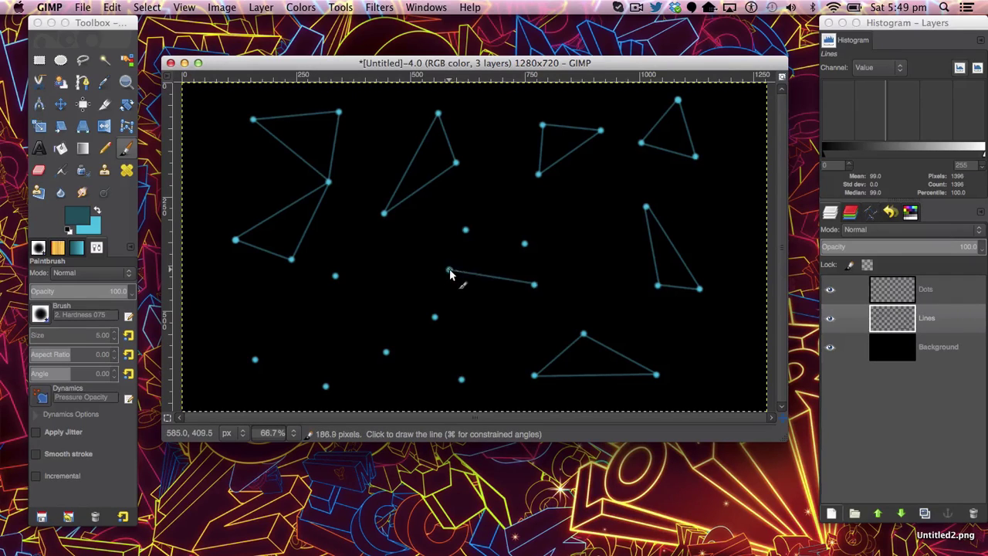
pyautogui.keyDown('shift'); pyautogui.click(524, 245); pyautogui.keyUp('shift')
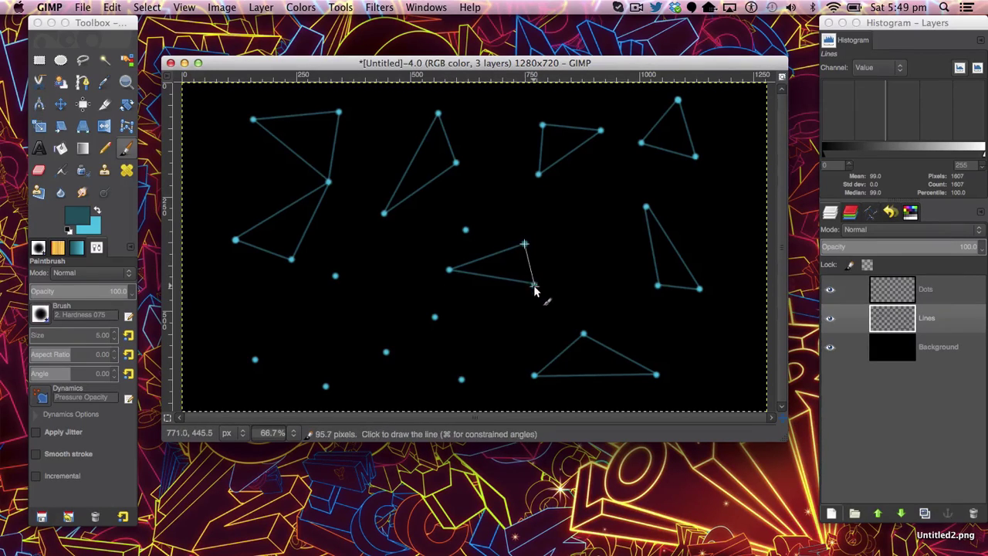
pyautogui.keyDown('shift'); pyautogui.click(529, 280); pyautogui.keyUp('shift')
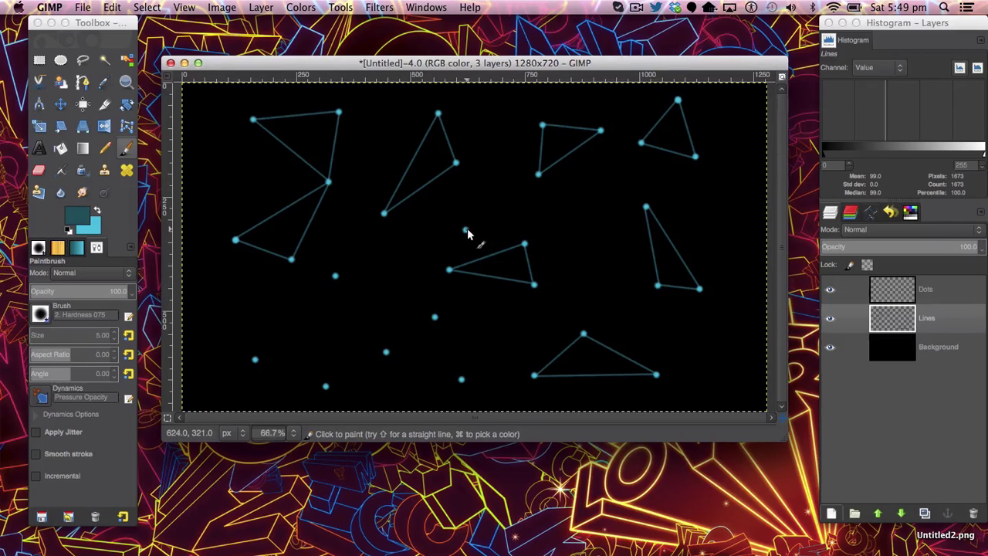
pyautogui.click(336, 277)
pyautogui.keyDown('shift'); pyautogui.click(386, 352); pyautogui.keyUp('shift')
pyautogui.keyDown('shift'); pyautogui.click(434, 318); pyautogui.keyUp('shift')
pyautogui.keyDown('shift'); pyautogui.click(336, 278); pyautogui.keyUp('shift')
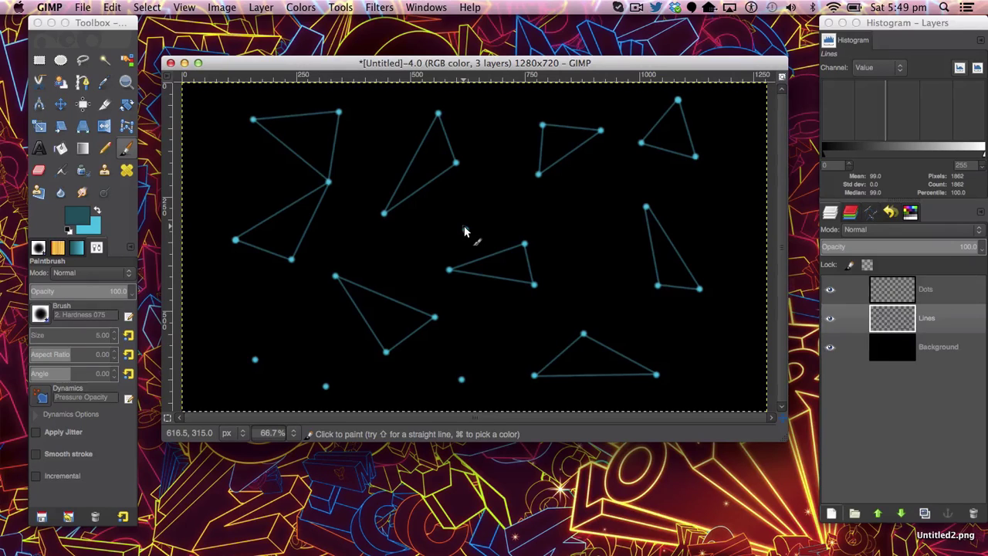
pyautogui.click(465, 229)
pyautogui.keyDown('shift'); pyautogui.click(255, 359); pyautogui.keyUp('shift')
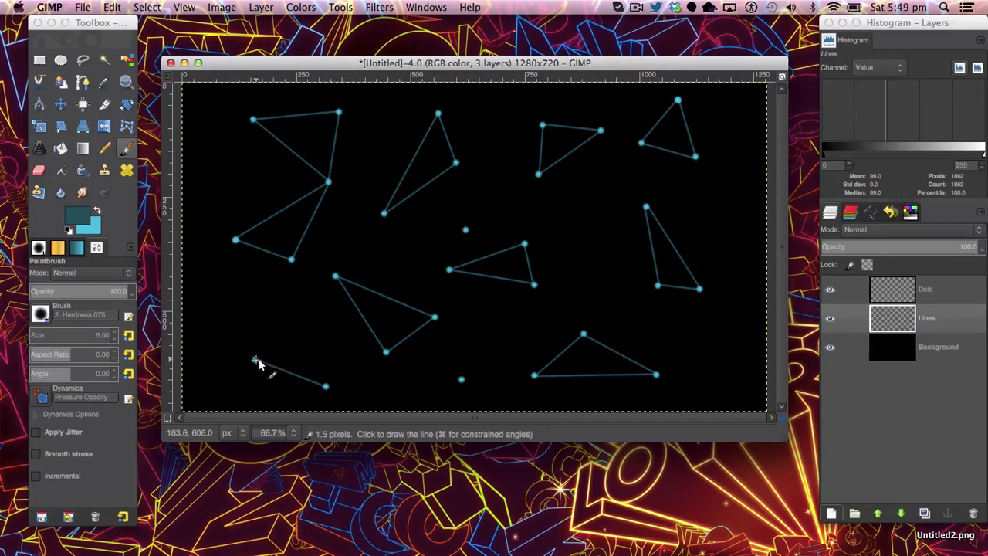
pyautogui.keyDown('shift'); pyautogui.click(461, 379); pyautogui.keyUp('shift')
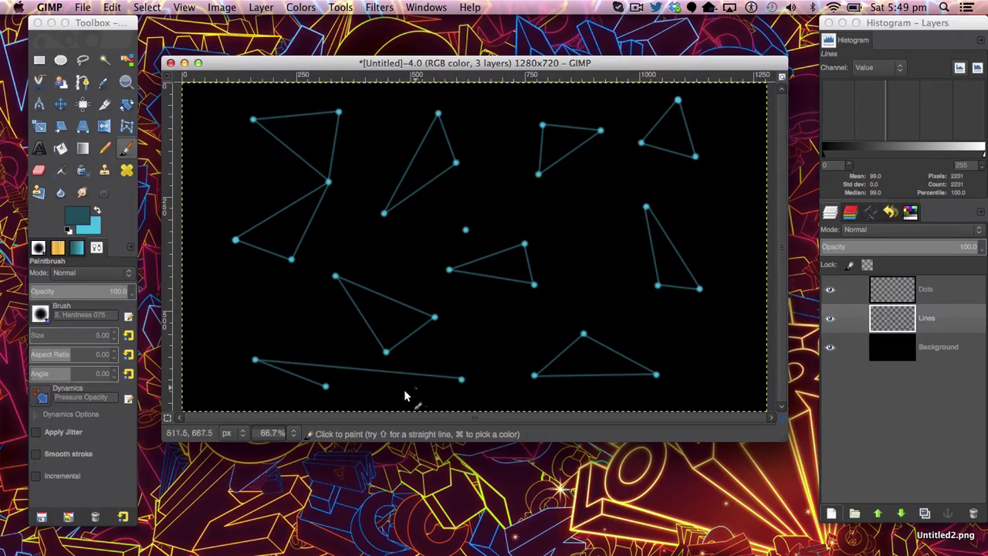
pyautogui.keyDown('shift'); pyautogui.click(326, 387); pyautogui.keyUp('shift')
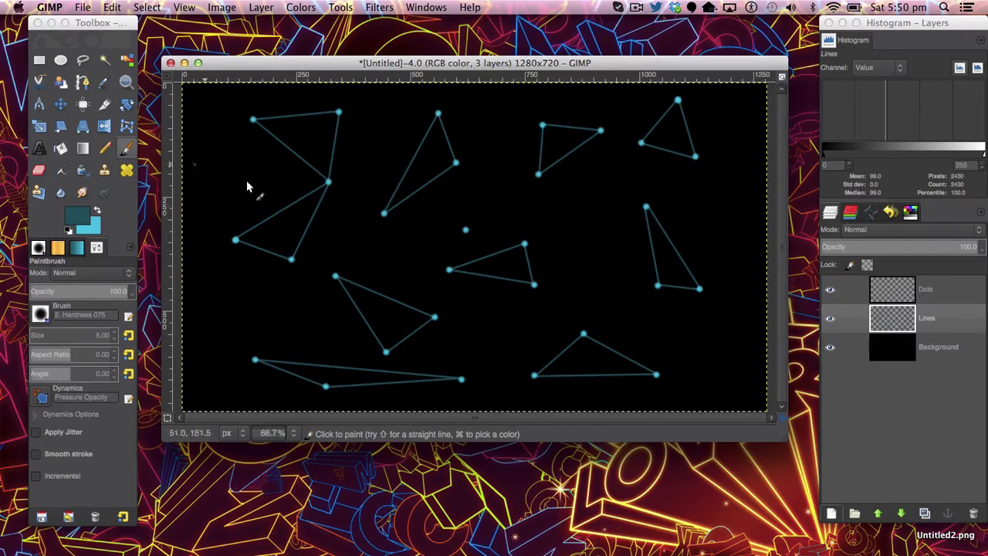
# Link the lower triangle to the dot above and the central dot, closing a new triangle.
pyautogui.click(335, 276)
pyautogui.keyDown('shift'); pyautogui.click(290, 260); pyautogui.keyUp('shift')
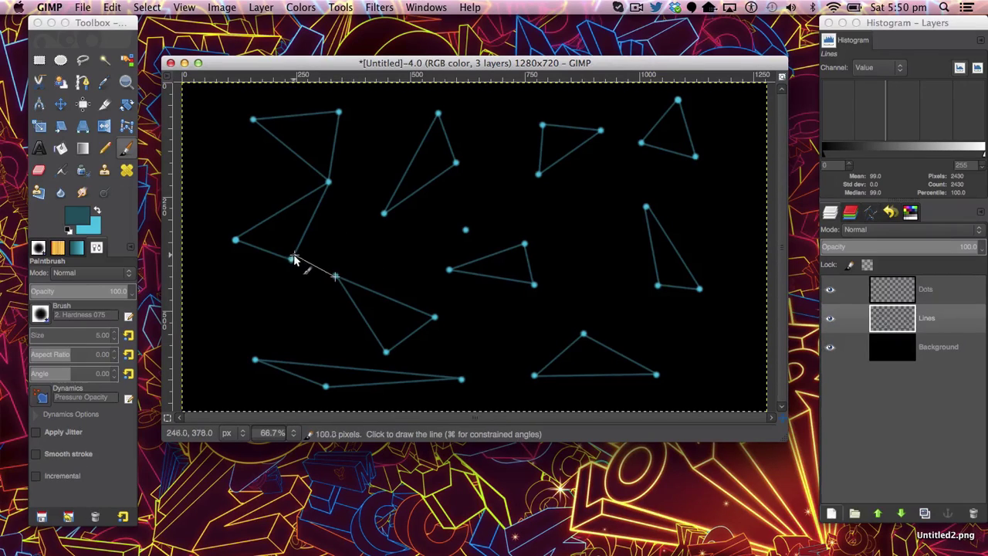
pyautogui.keyDown('shift'); pyautogui.click(384, 214); pyautogui.keyUp('shift')
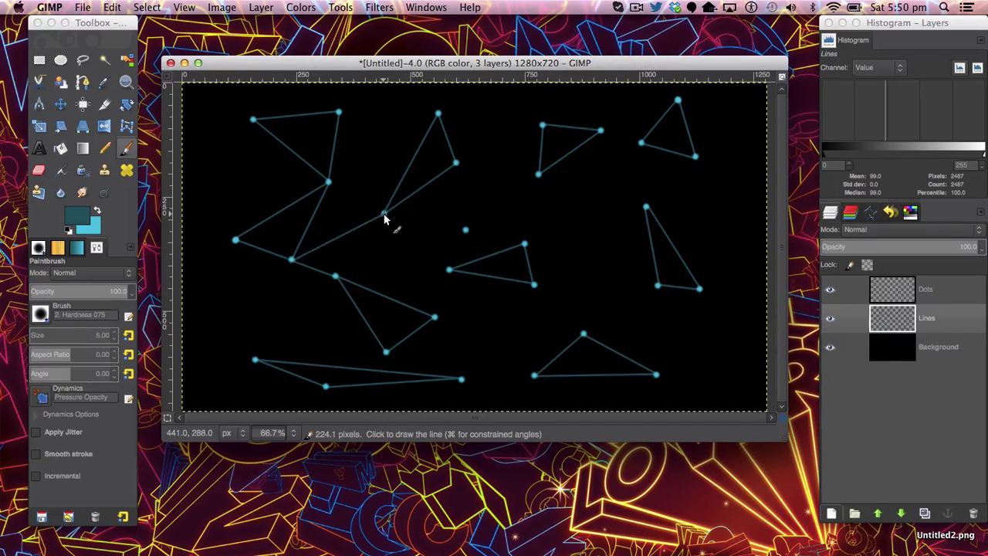
pyautogui.keyDown('shift'); pyautogui.click(335, 276); pyautogui.keyUp('shift')
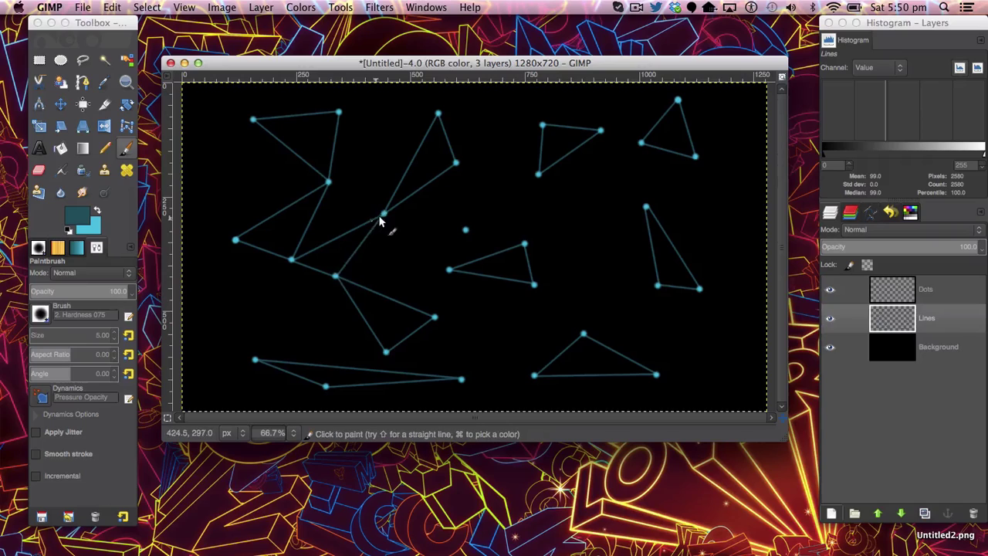
pyautogui.keyDown('shift'); pyautogui.click(327, 183); pyautogui.keyUp('shift')
# Connect the top-left, left-edge, top zigzag and top-middle dots, undoing a stray scribble.
pyautogui.click(254, 119)
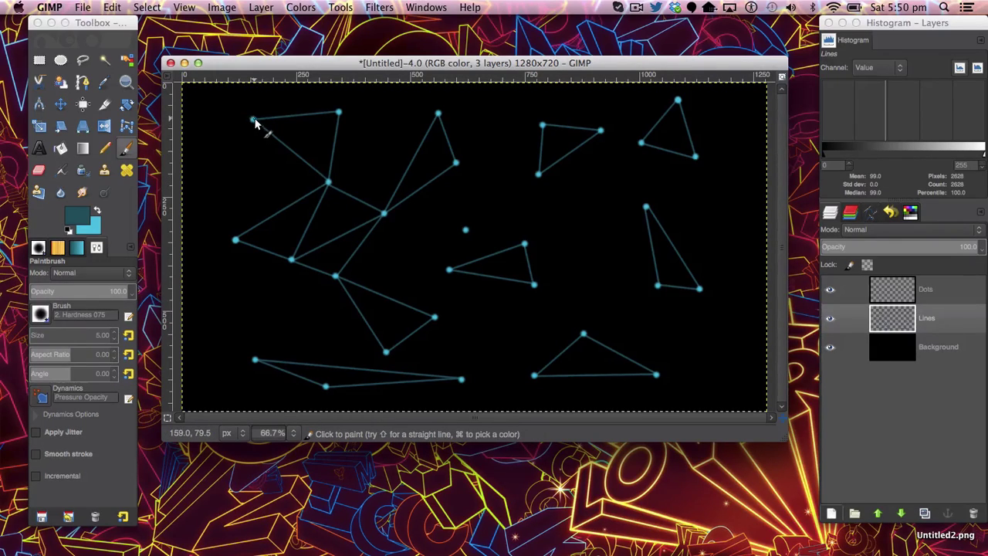
pyautogui.keyDown('shift'); pyautogui.click(235, 240); pyautogui.keyUp('shift')
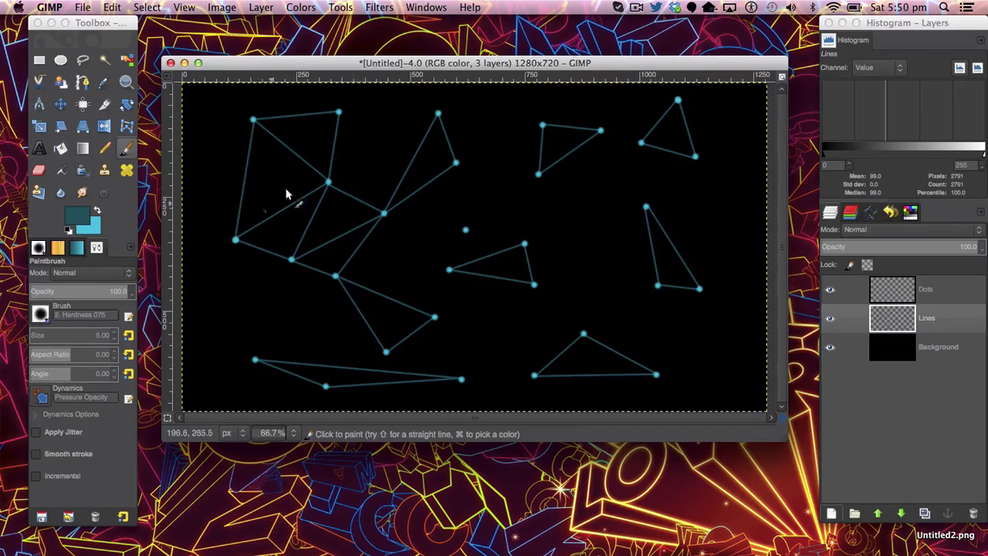
pyautogui.click(338, 112)
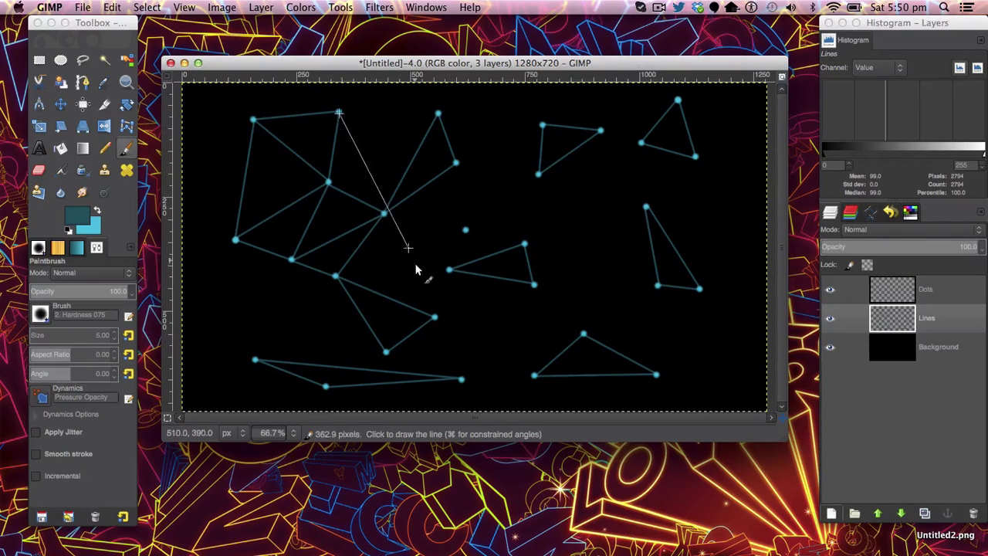
pyautogui.keyDown('shift'); pyautogui.click(385, 215); pyautogui.keyUp('shift')
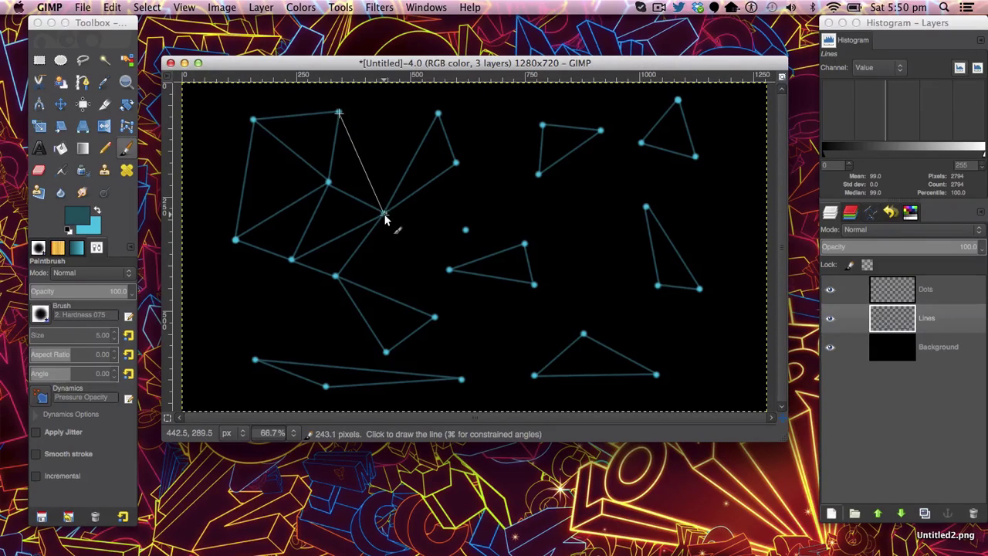
pyautogui.click(438, 114)
pyautogui.keyDown('shift'); pyautogui.click(340, 113); pyautogui.keyUp('shift')
pyautogui.moveTo(490, 187); pyautogui.dragTo(507, 201)
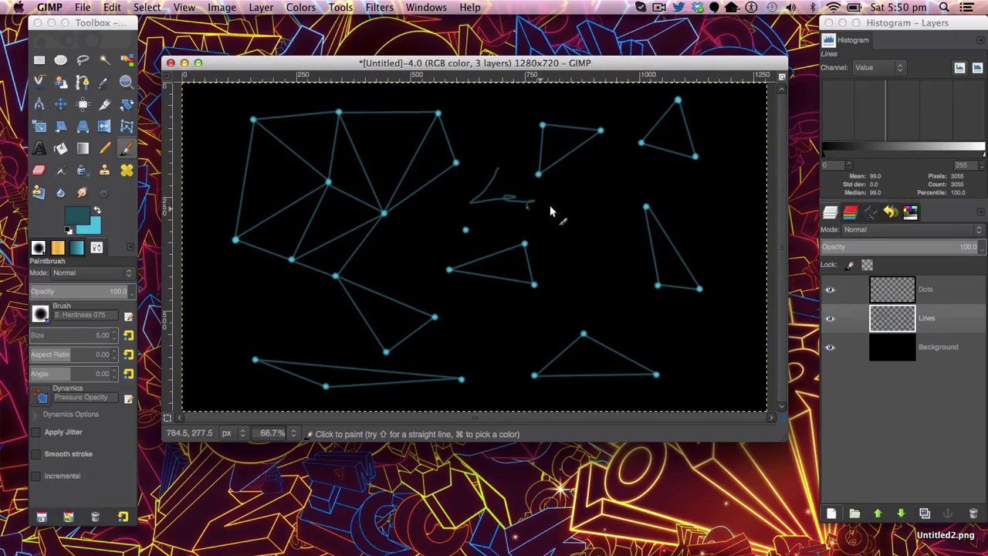
pyautogui.press('super+z')
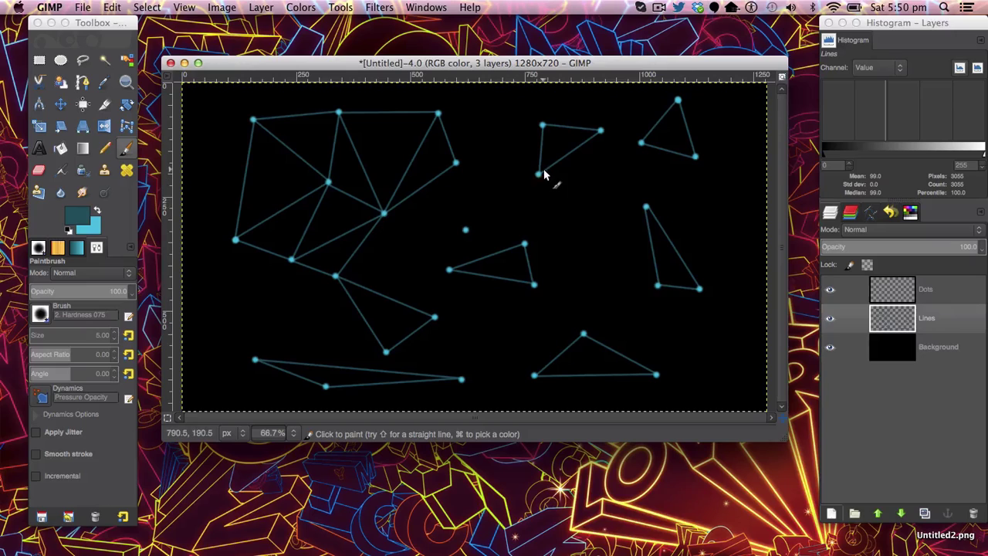
# Join the upper-middle dots, the centre dot, the middle triangle and the central dot with lines.
pyautogui.click(539, 175)
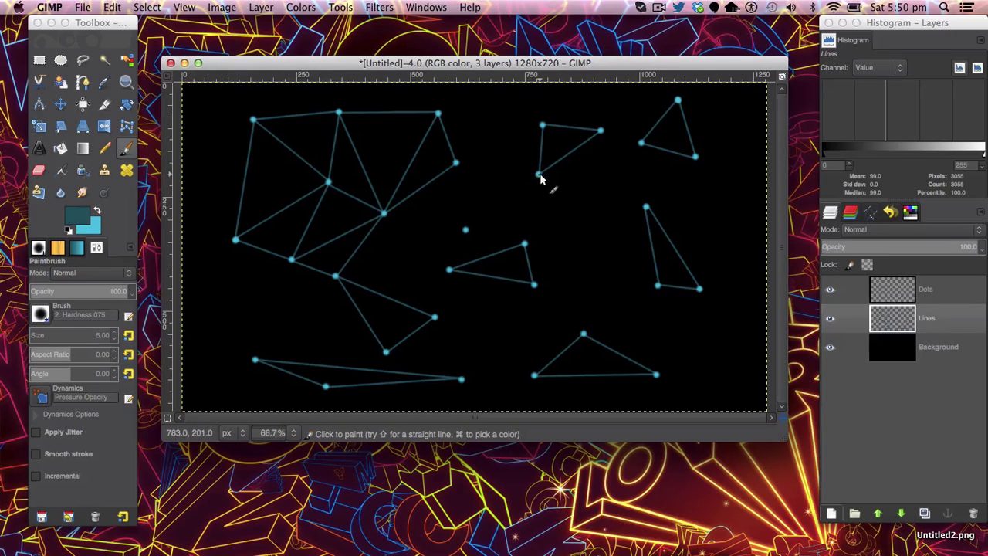
pyautogui.keyDown('shift'); pyautogui.click(465, 230); pyautogui.keyUp('shift')
pyautogui.keyDown('shift'); pyautogui.click(457, 163); pyautogui.keyUp('shift')
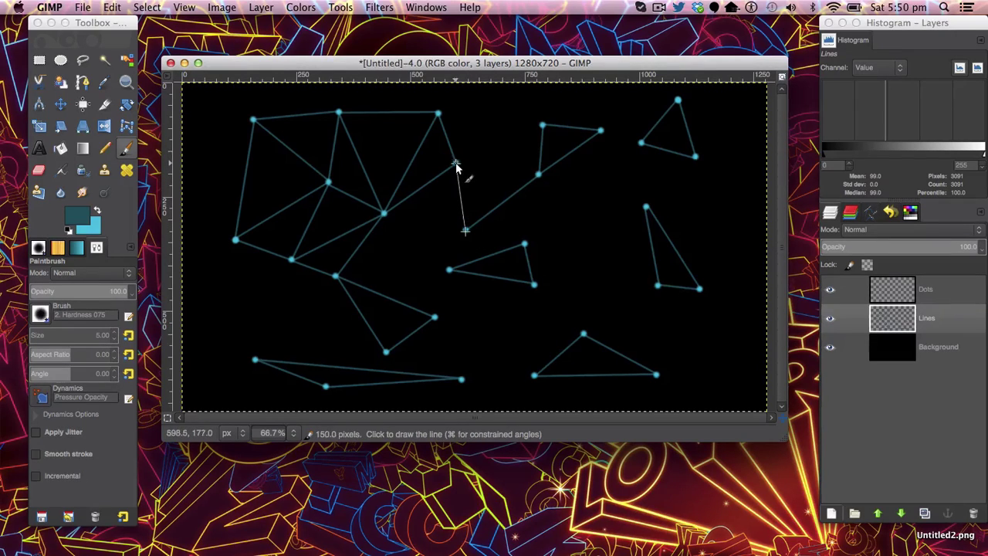
pyautogui.keyDown('shift'); pyautogui.click(540, 174); pyautogui.keyUp('shift')
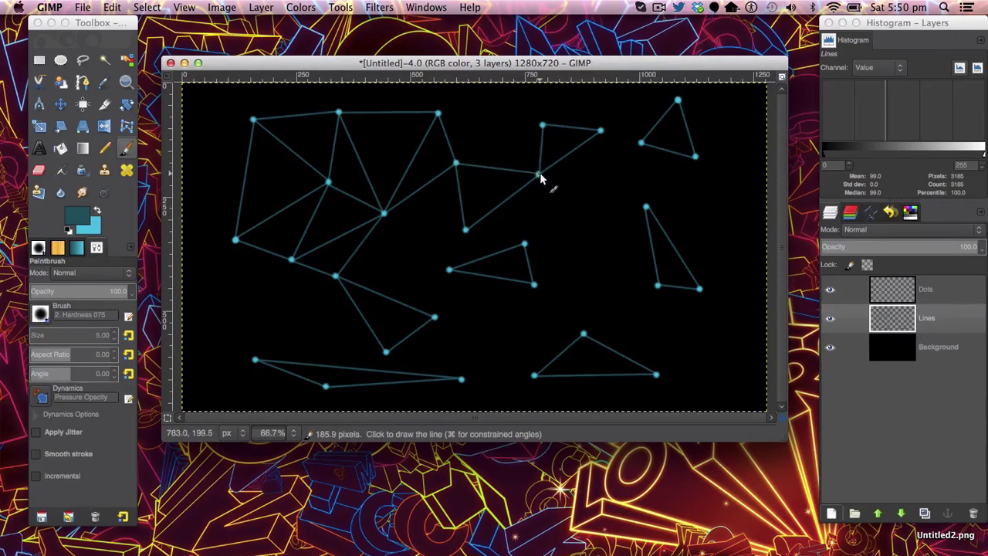
pyautogui.click(466, 231)
pyautogui.keyDown('shift'); pyautogui.click(450, 269); pyautogui.keyUp('shift')
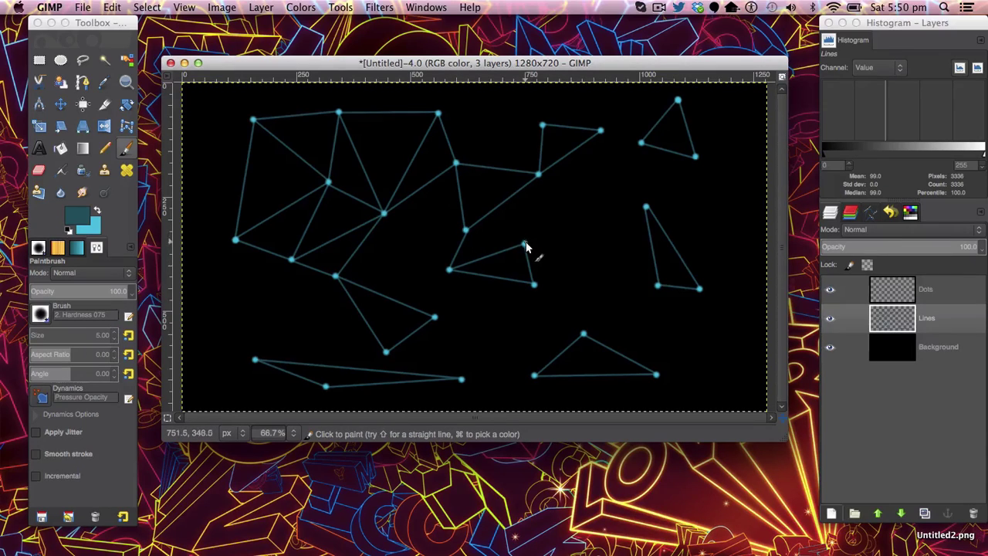
pyautogui.click(524, 246)
pyautogui.keyDown('shift'); pyautogui.click(466, 229); pyautogui.keyUp('shift')
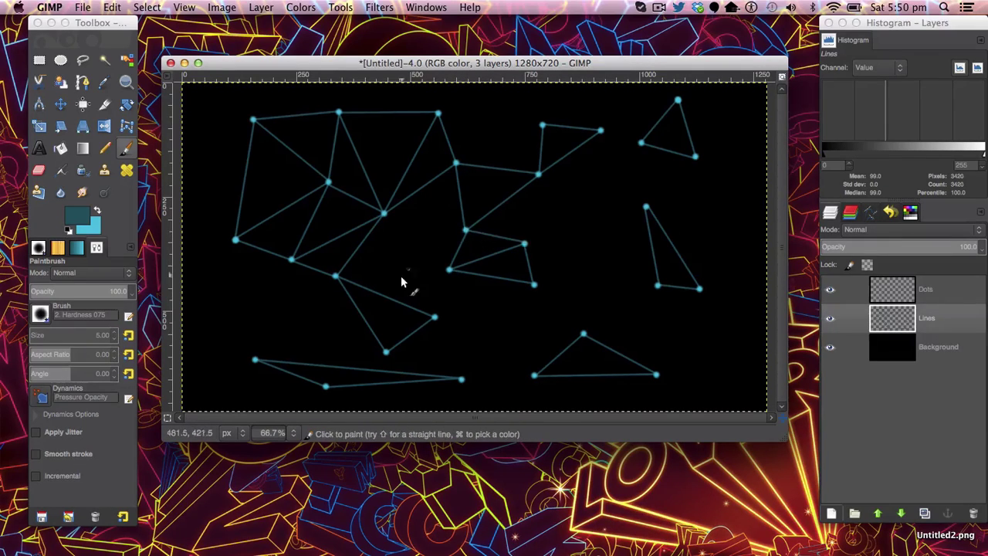
pyautogui.click(385, 213)
pyautogui.keyDown('shift'); pyautogui.click(465, 229); pyautogui.keyUp('shift')
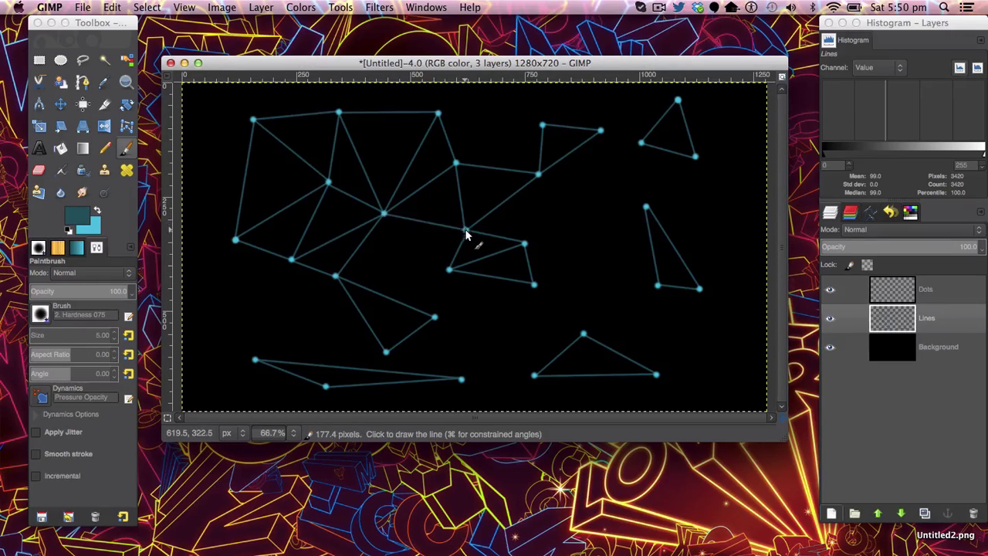
# Link the middle triangle to the central dot, the lower-left triangle and the upper-middle dot.
pyautogui.click(450, 270)
pyautogui.keyDown('shift'); pyautogui.click(384, 214); pyautogui.keyUp('shift')
pyautogui.click(449, 271)
pyautogui.keyDown('shift'); pyautogui.click(336, 276); pyautogui.keyUp('shift')
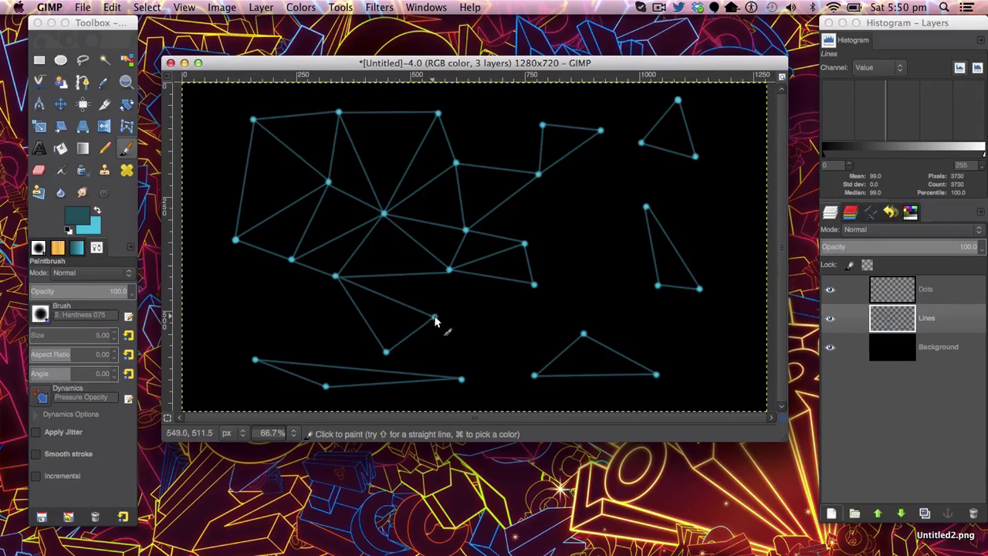
pyautogui.keyDown('shift'); pyautogui.click(449, 270); pyautogui.keyUp('shift')
pyautogui.click(524, 246)
pyautogui.keyDown('shift'); pyautogui.click(539, 176); pyautogui.keyUp('shift')
pyautogui.click(541, 123)
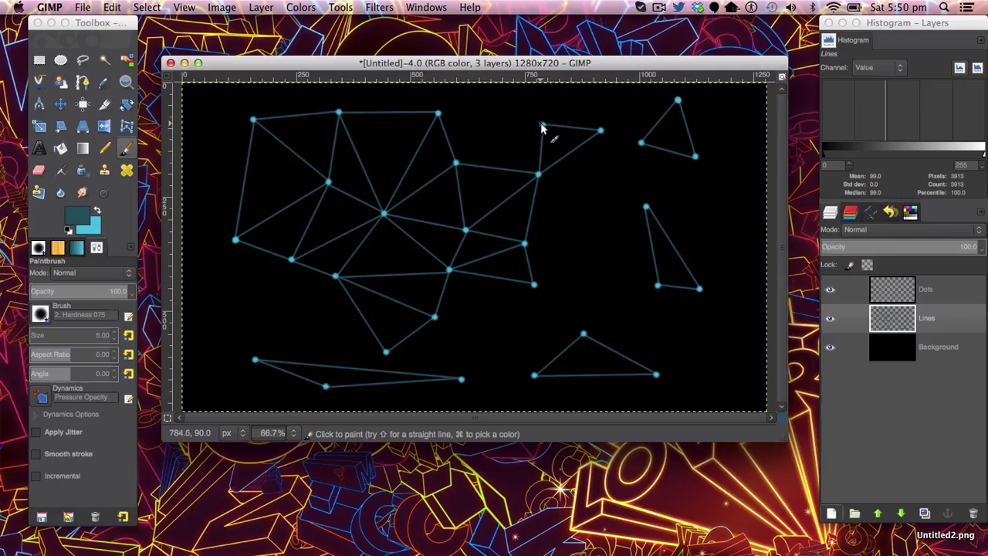
# Connect the upper dots and the right-side triangles to the mesh, undoing the wrong lines.
pyautogui.keyDown('shift'); pyautogui.click(454, 164); pyautogui.keyUp('shift')
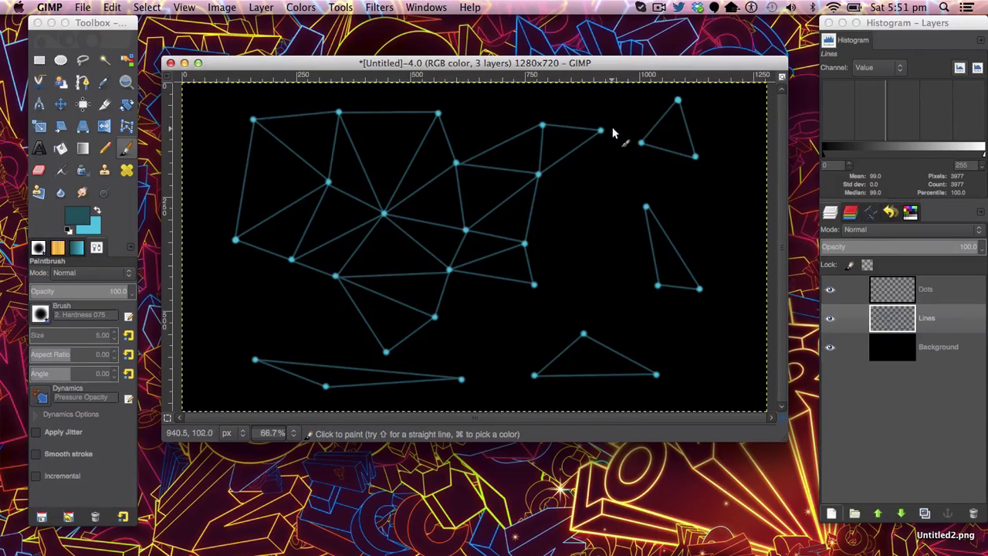
pyautogui.keyDown('shift'); pyautogui.click(645, 206); pyautogui.keyUp('shift')
pyautogui.keyDown('shift'); pyautogui.click(640, 143); pyautogui.keyUp('shift')
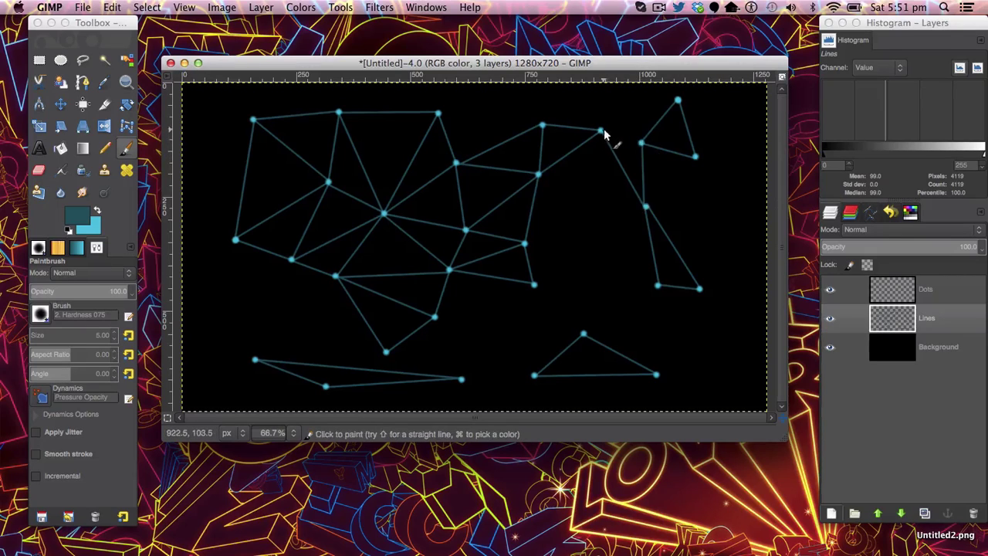
pyautogui.keyDown('shift'); pyautogui.click(600, 131); pyautogui.keyUp('shift')
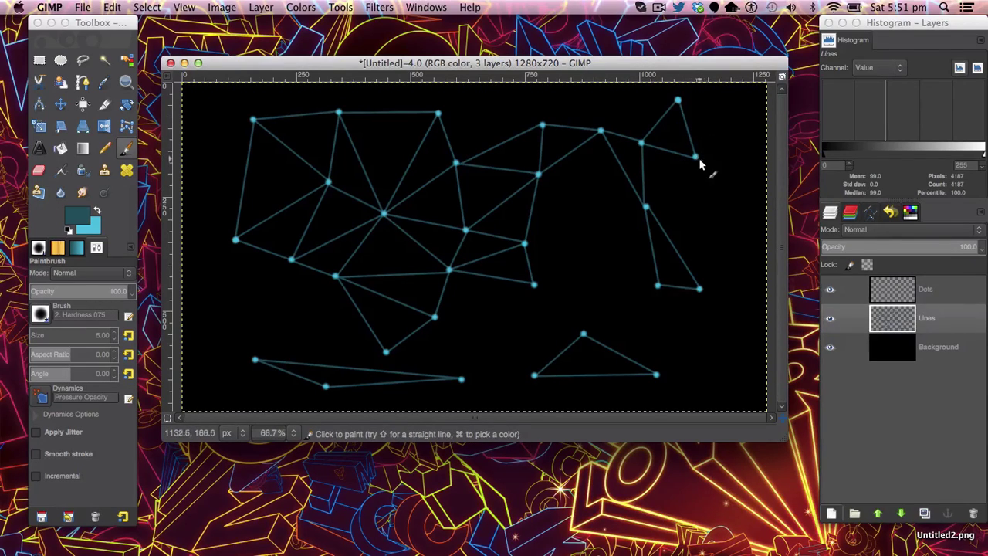
pyautogui.keyDown('shift'); pyautogui.click(646, 206); pyautogui.keyUp('shift')
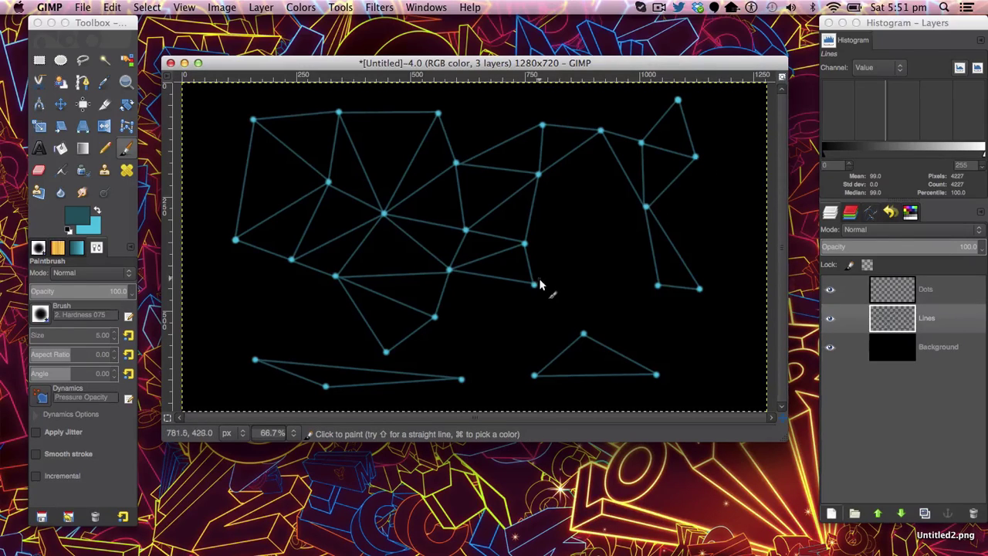
pyautogui.click(645, 207)
pyautogui.keyDown('shift'); pyautogui.click(646, 208); pyautogui.keyUp('shift')
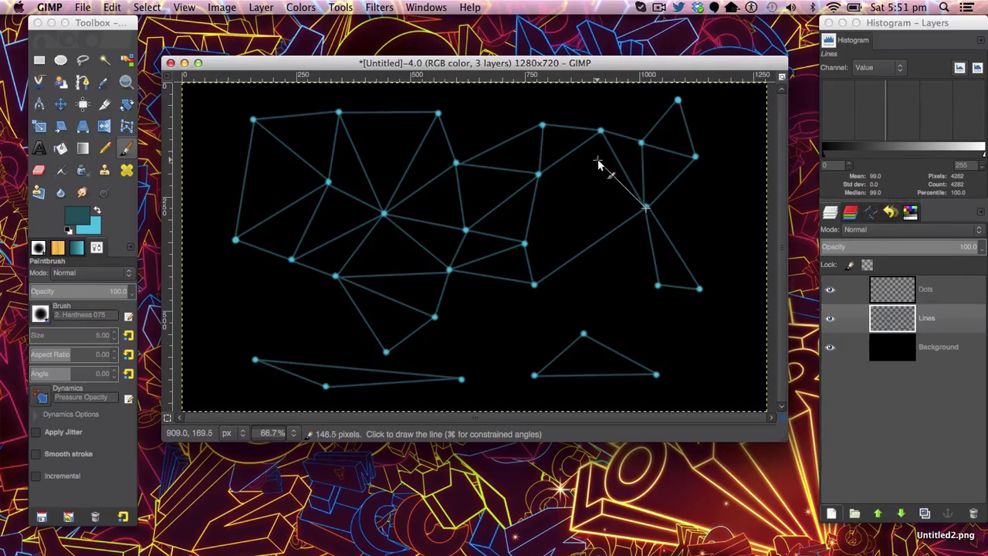
pyautogui.keyDown('shift'); pyautogui.click(539, 176); pyautogui.keyUp('shift')
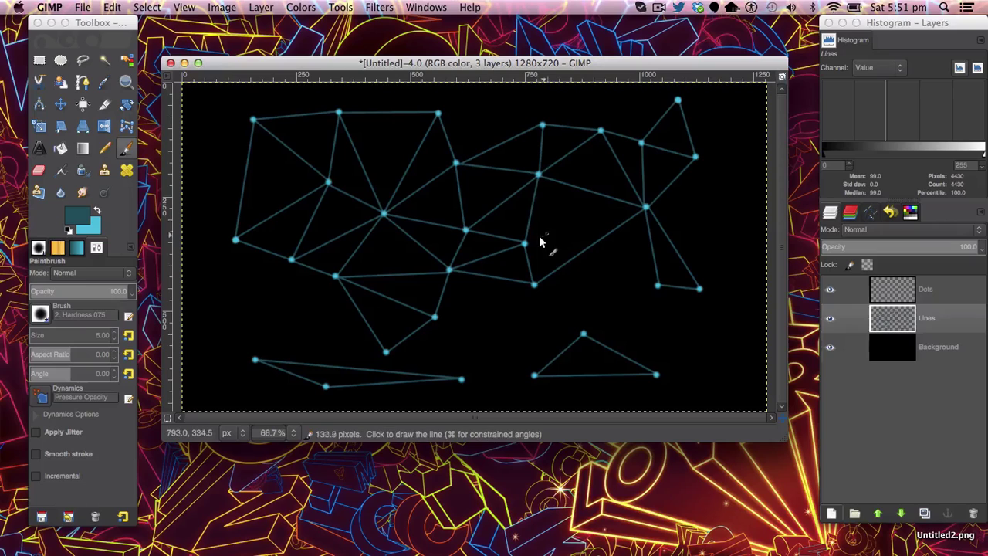
pyautogui.keyDown('shift'); pyautogui.click(534, 283); pyautogui.keyUp('shift')
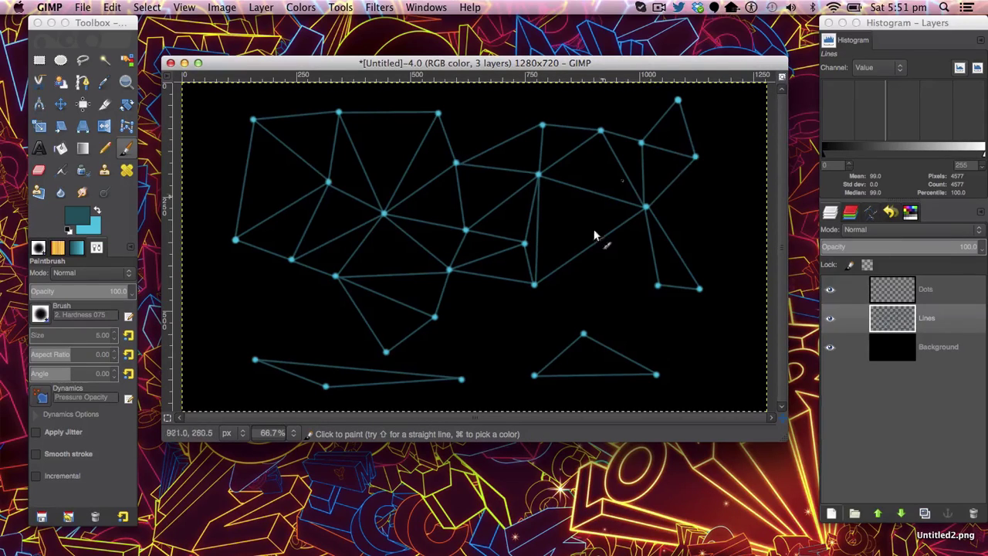
pyautogui.press('super+z')
pyautogui.press('super+z')
pyautogui.press('super+z')
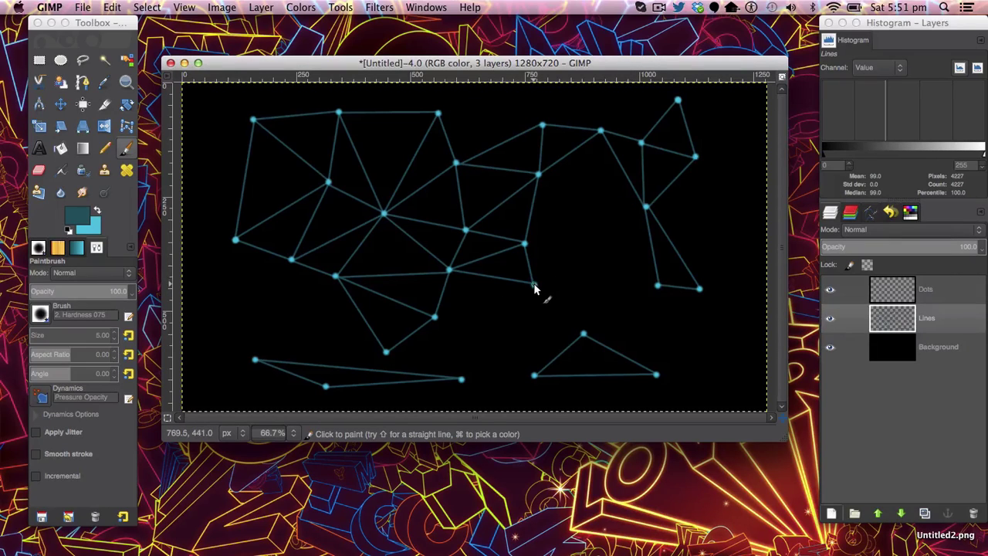
# Tie the right-hand hub dot to the lower triangle and the bottom-right dots.
pyautogui.keyDown('shift'); pyautogui.click(645, 208); pyautogui.keyUp('shift')
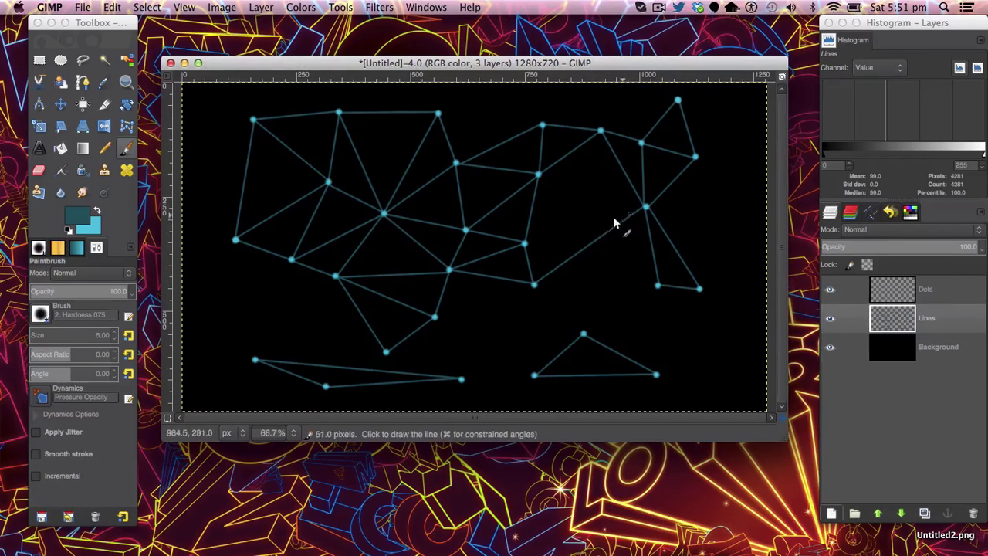
pyautogui.keyDown('shift'); pyautogui.click(524, 244); pyautogui.keyUp('shift')
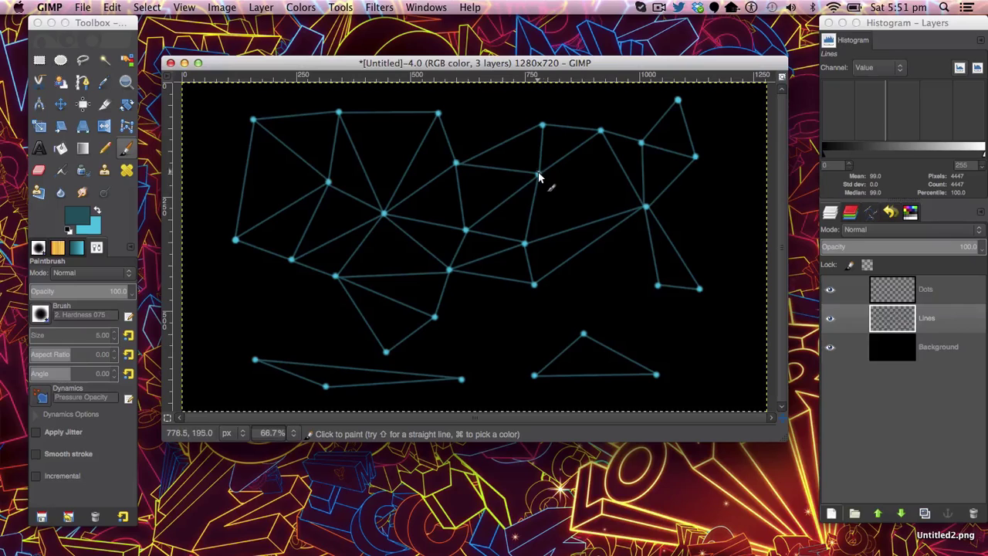
pyautogui.keyDown('shift'); pyautogui.click(645, 208); pyautogui.keyUp('shift')
pyautogui.click(583, 333)
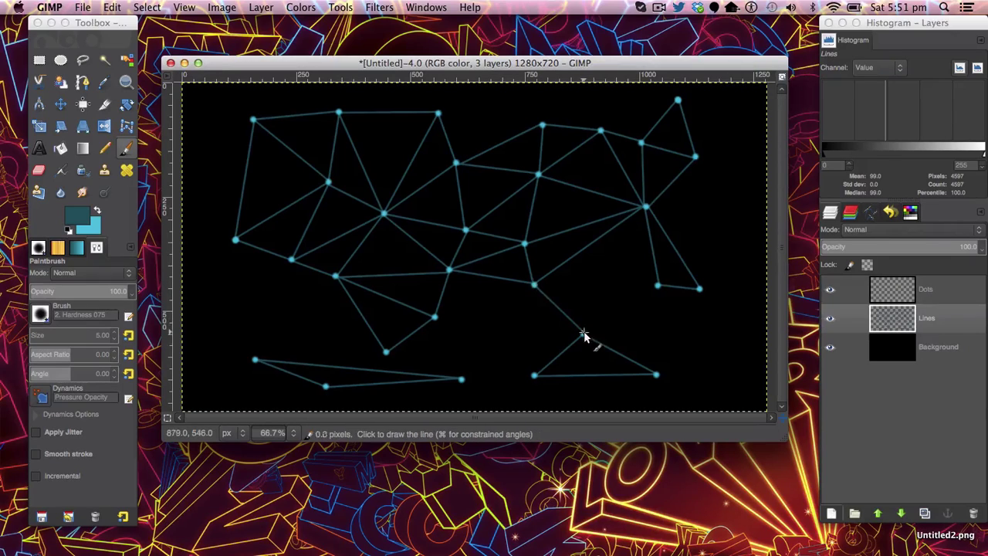
pyautogui.keyDown('shift'); pyautogui.click(645, 207); pyautogui.keyUp('shift')
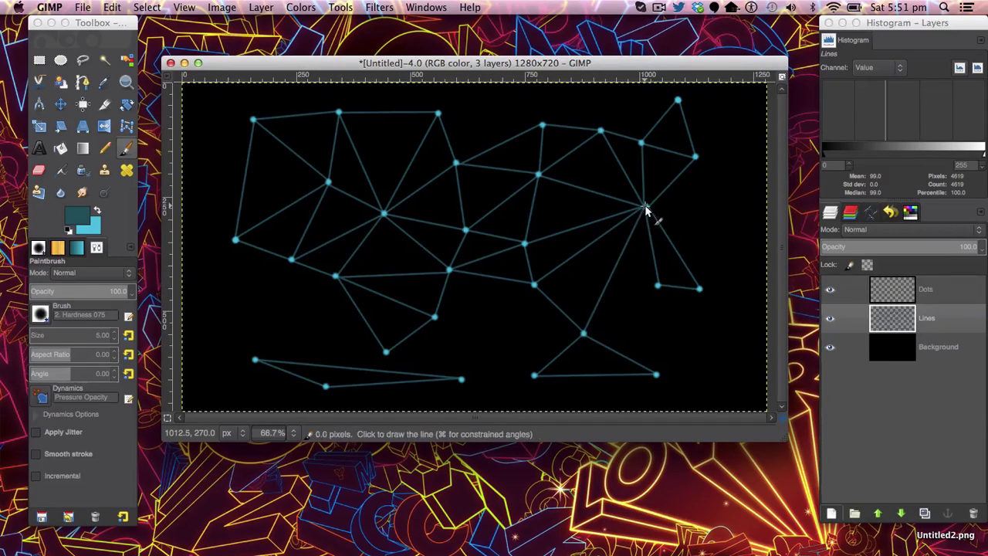
pyautogui.click(657, 287)
pyautogui.keyDown('shift'); pyautogui.click(585, 335); pyautogui.keyUp('shift')
pyautogui.click(655, 376)
pyautogui.keyDown('shift'); pyautogui.click(657, 288); pyautogui.keyUp('shift')
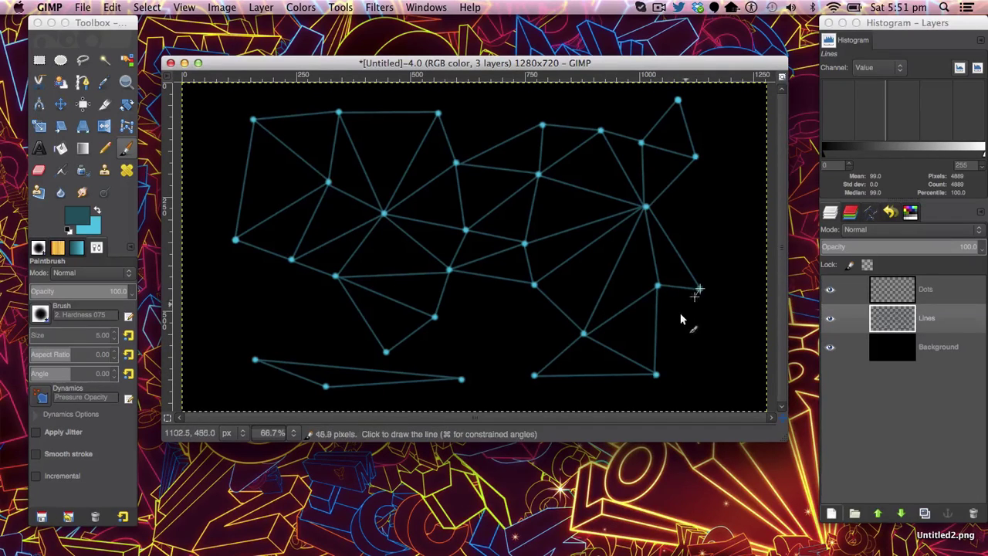
pyautogui.keyDown('shift'); pyautogui.click(656, 376); pyautogui.keyUp('shift')
pyautogui.keyDown('shift'); pyautogui.click(584, 335); pyautogui.keyUp('shift')
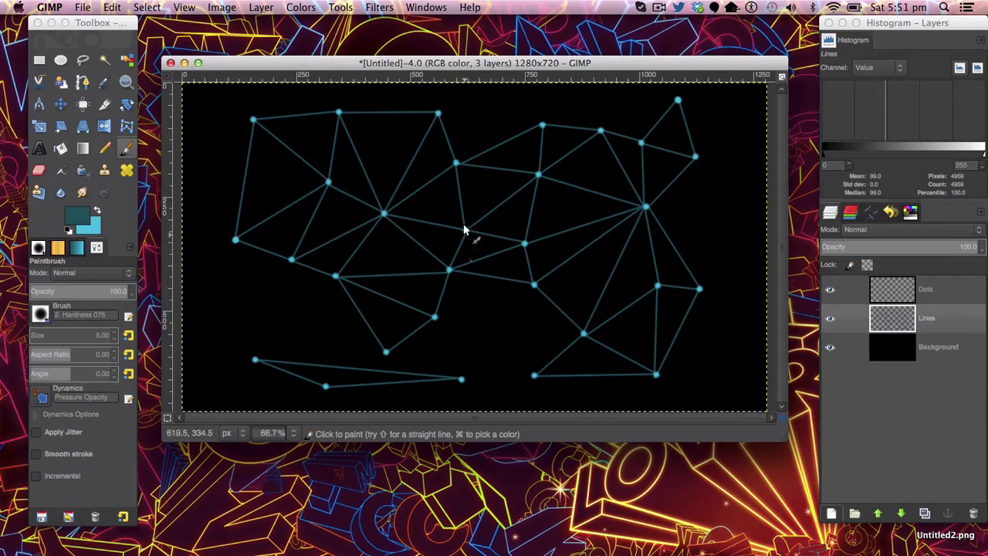
# Draw lines linking the lower-middle and bottom dots up to the central dots.
pyautogui.keyDown('shift'); pyautogui.click(534, 376); pyautogui.keyUp('shift')
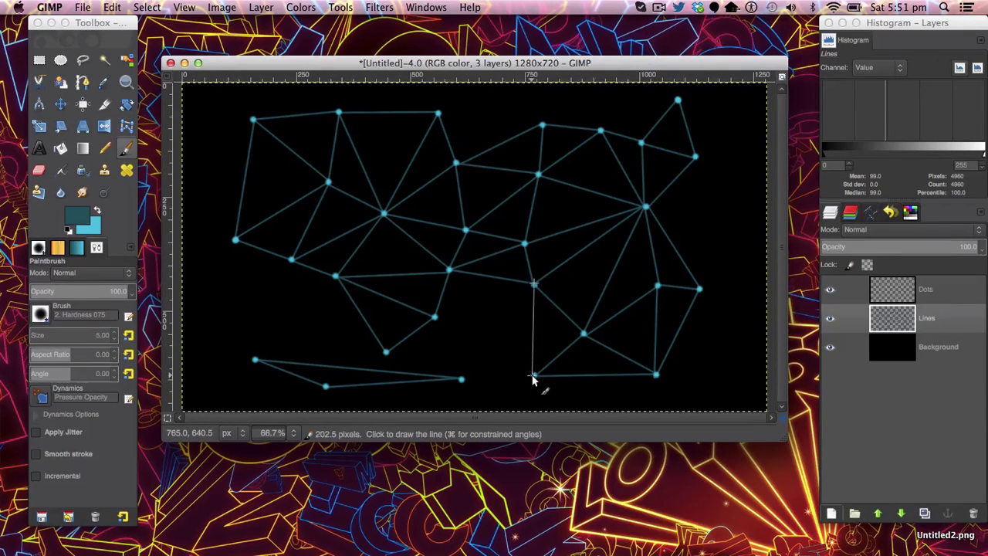
pyautogui.keyDown('shift'); pyautogui.click(450, 270); pyautogui.keyUp('shift')
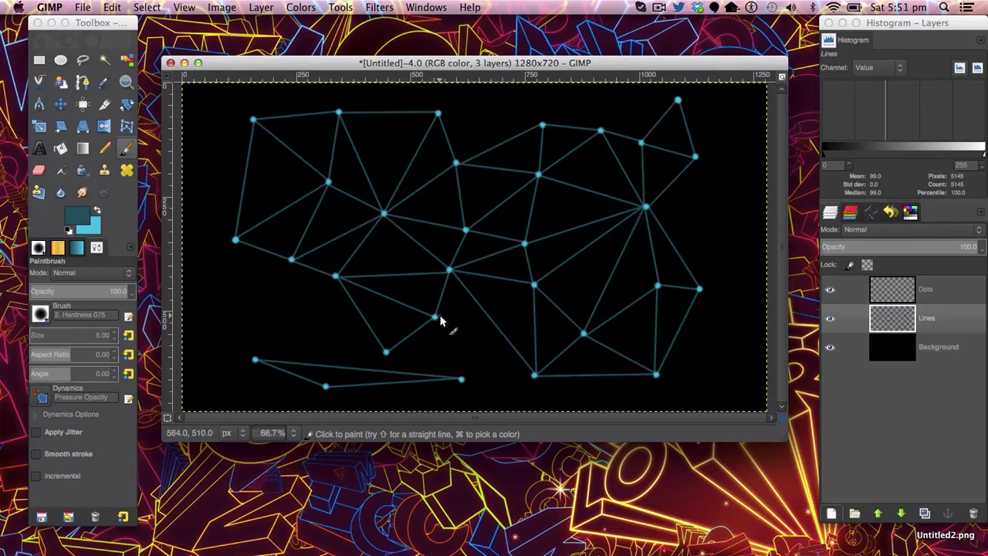
pyautogui.keyDown('shift'); pyautogui.click(534, 376); pyautogui.keyUp('shift')
pyautogui.keyDown('shift'); pyautogui.click(385, 352); pyautogui.keyUp('shift')
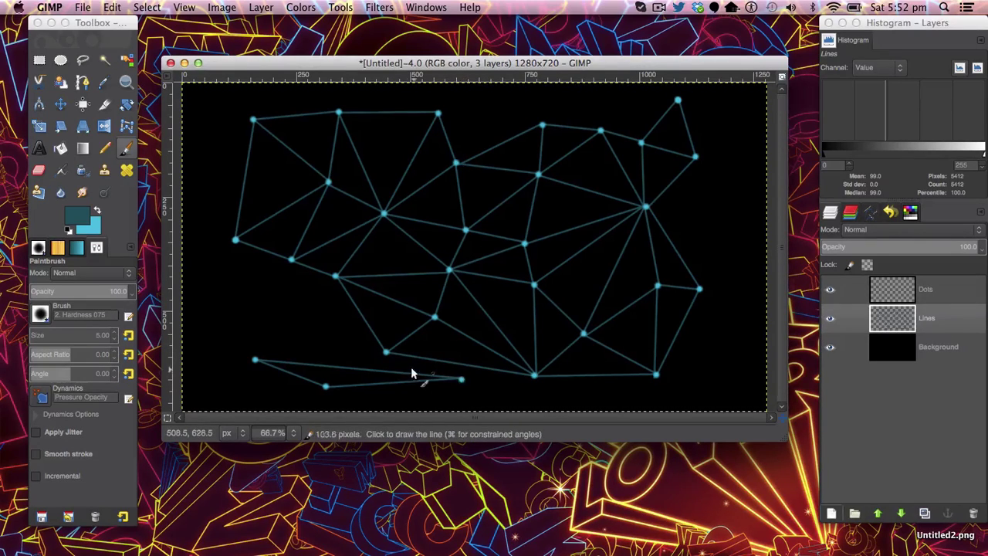
pyautogui.keyDown('shift'); pyautogui.click(386, 353); pyautogui.keyUp('shift')
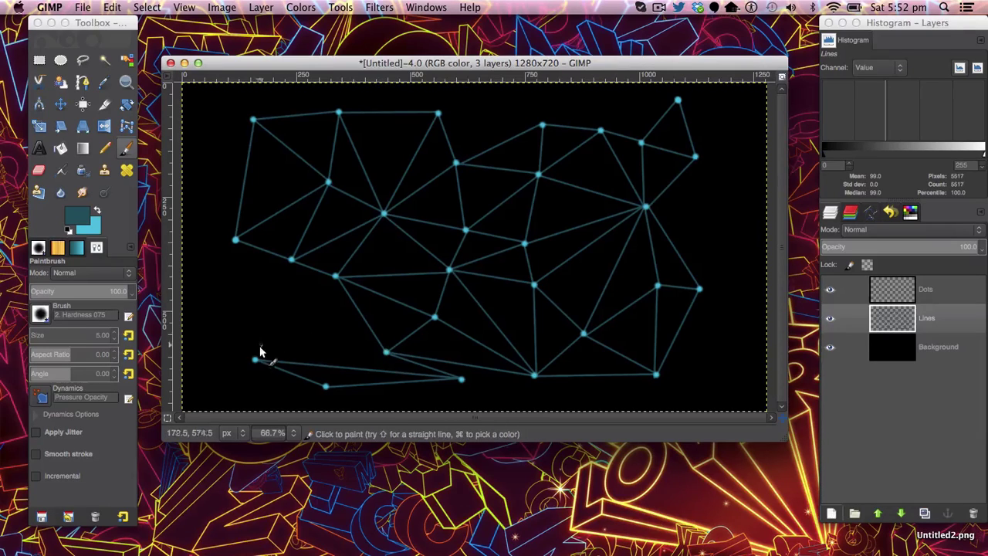
pyautogui.click(460, 378)
# Connect the lower-left dot to the bottom-centre, left-centre and leftmost dots.
pyautogui.click(256, 358)
pyautogui.click(386, 353)
pyautogui.keyDown('shift'); pyautogui.click(255, 359); pyautogui.keyUp('shift')
pyautogui.keyDown('shift'); pyautogui.click(292, 260); pyautogui.keyUp('shift')
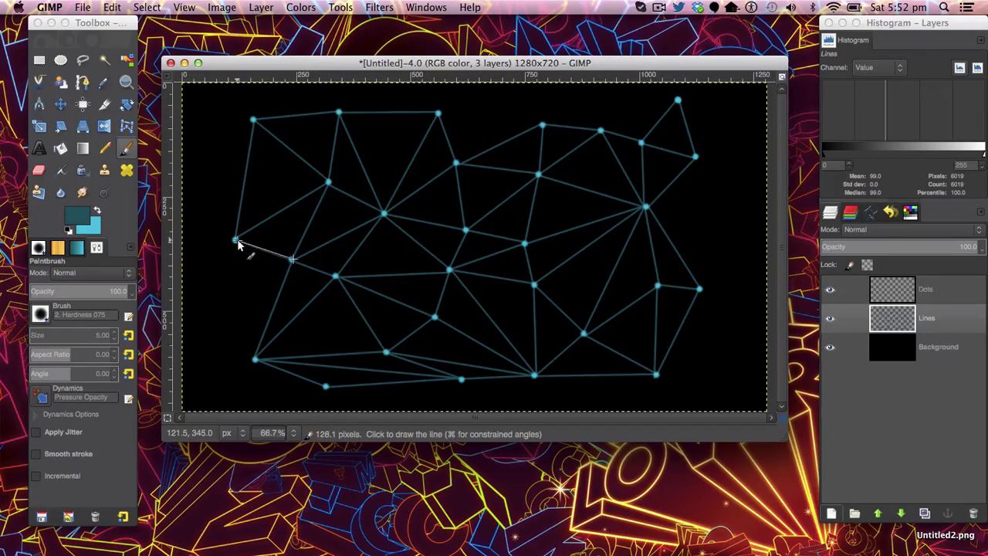
pyautogui.click(255, 358)
pyautogui.keyDown('shift'); pyautogui.click(235, 241); pyautogui.keyUp('shift')
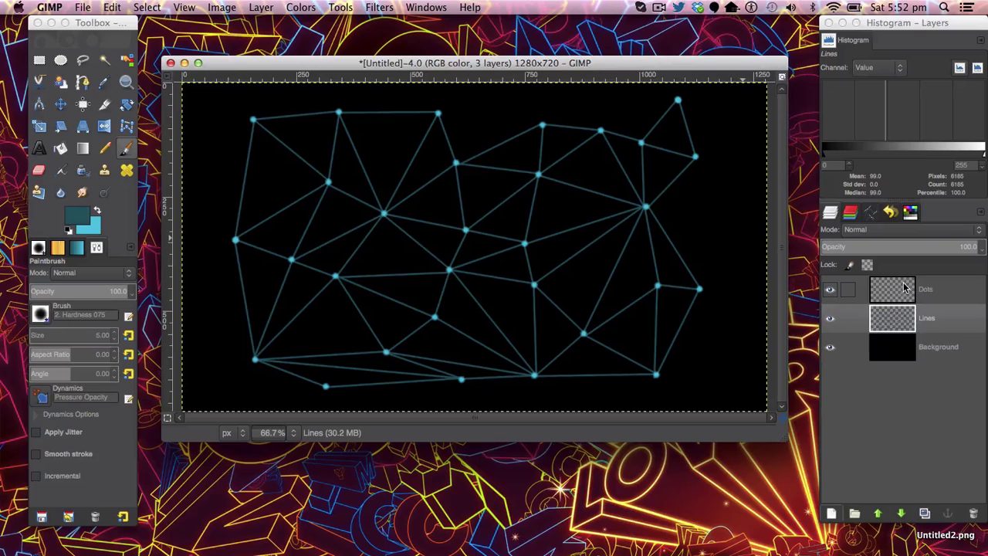
# Remove the extra Dots copy and Lines copy layers.
pyautogui.click(924, 513)
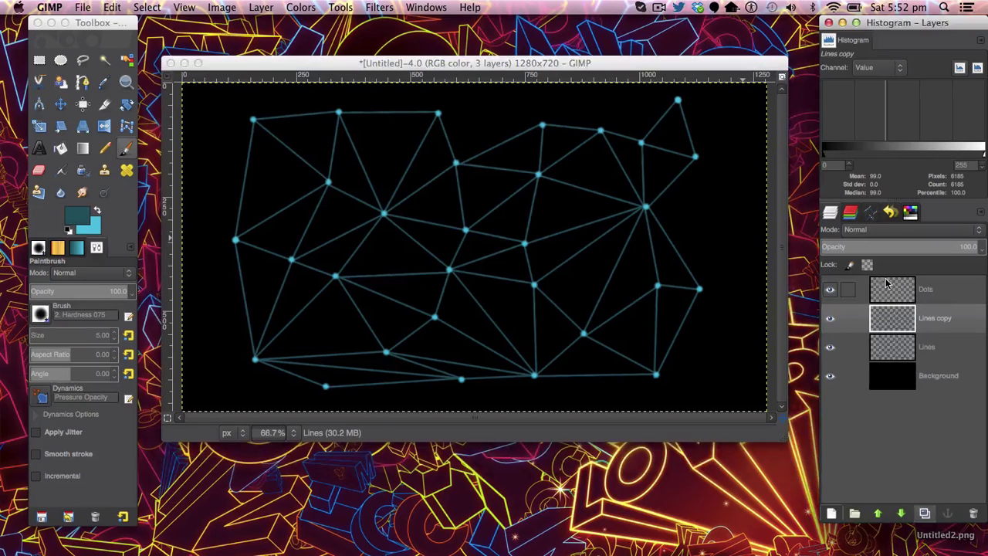
pyautogui.click(887, 283)
pyautogui.click(924, 513)
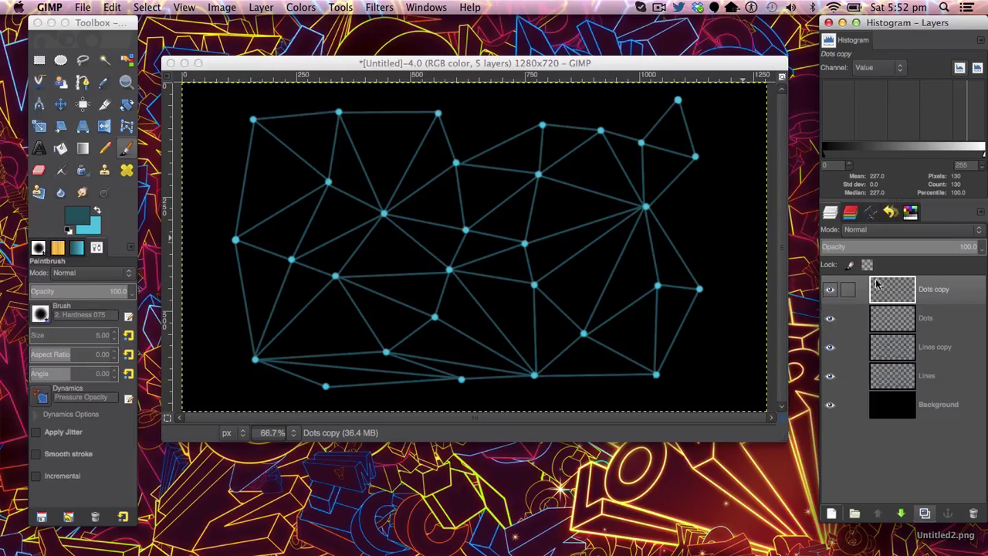
pyautogui.click(973, 513)
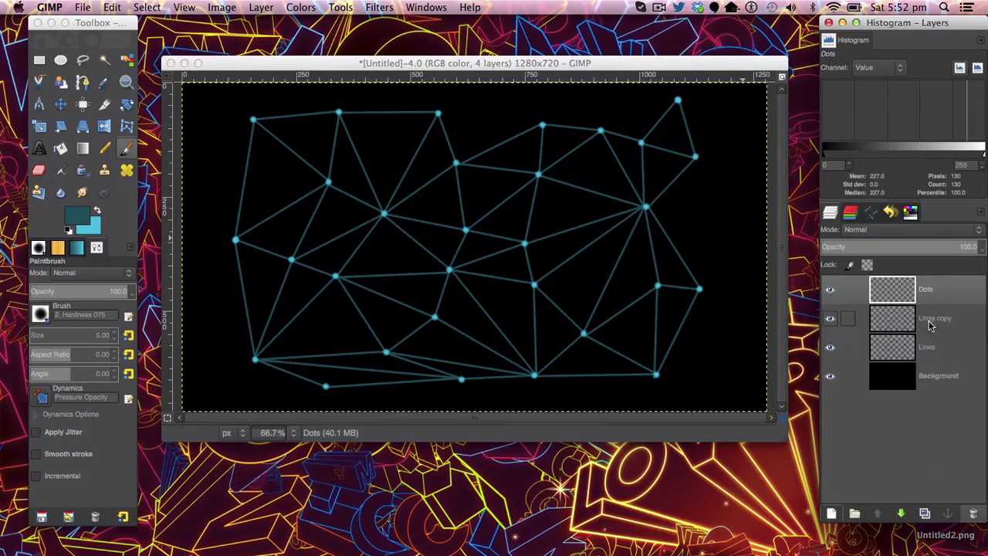
pyautogui.click(926, 318)
pyautogui.click(973, 513)
# Merge Dots down into Lines and name the result 'First Dots and Lines'.
pyautogui.rightClick(912, 289)
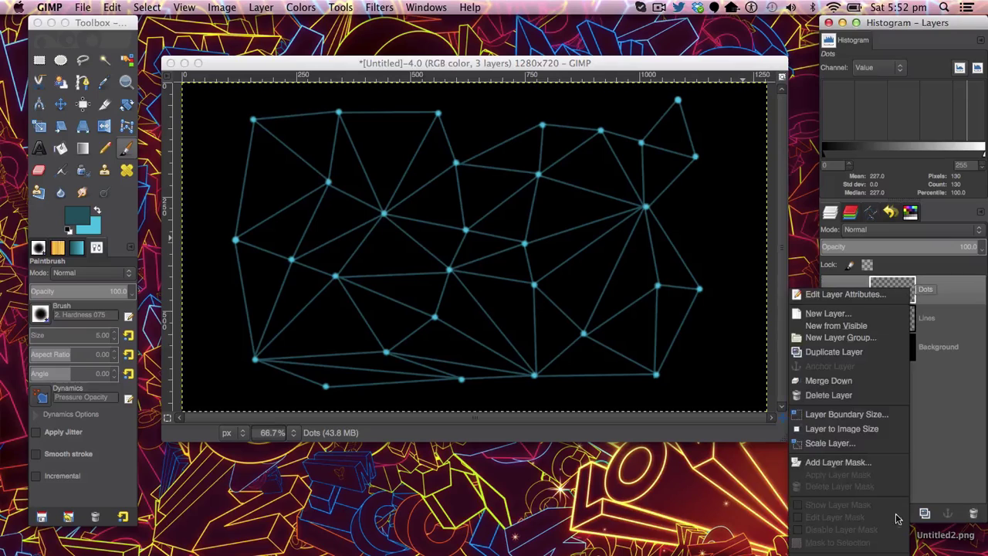
pyautogui.click(822, 380)
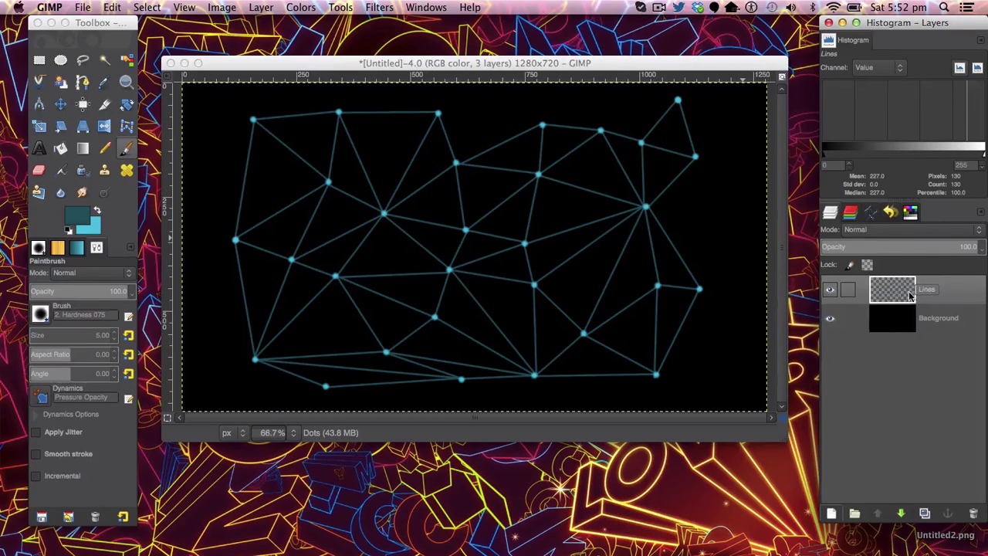
pyautogui.doubleClick(930, 290)
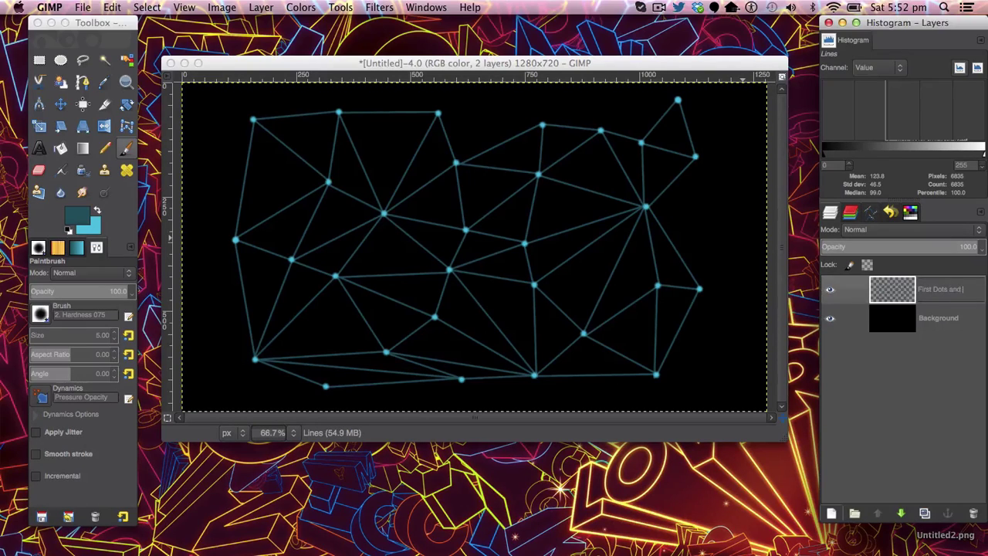
pyautogui.press('Return')
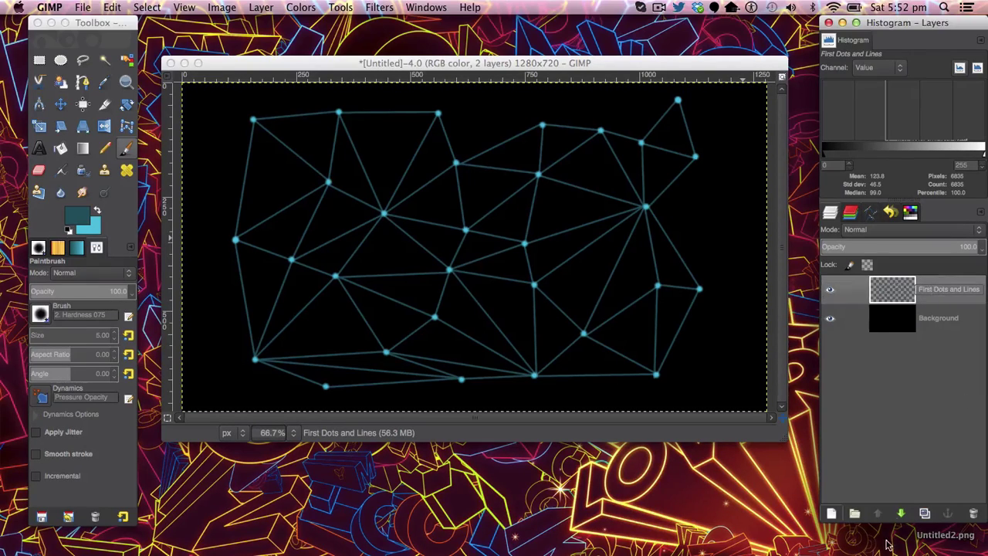
# Duplicate First Dots and Lines and move the copy to the right with the Move tool.
pyautogui.click(924, 512)
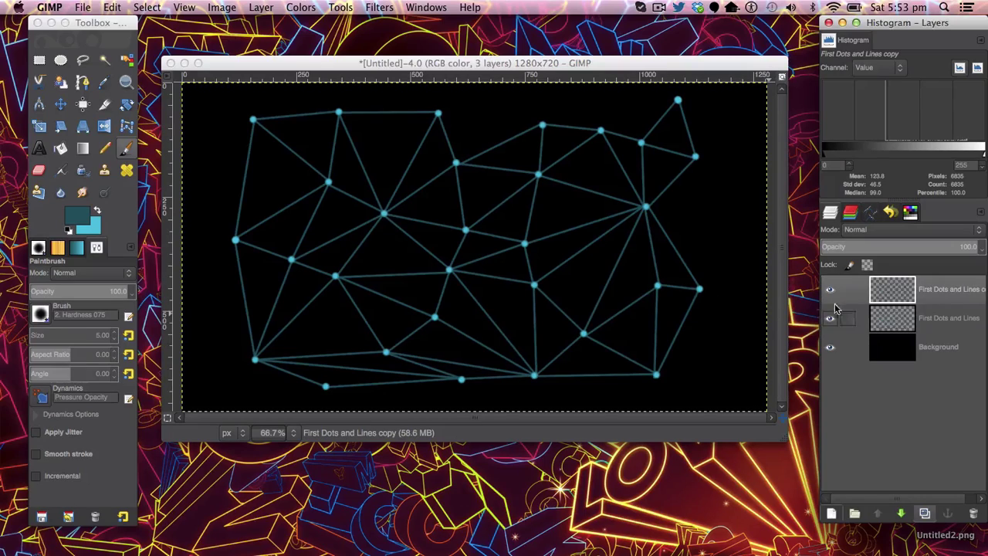
pyautogui.click(880, 317)
pyautogui.press('m')
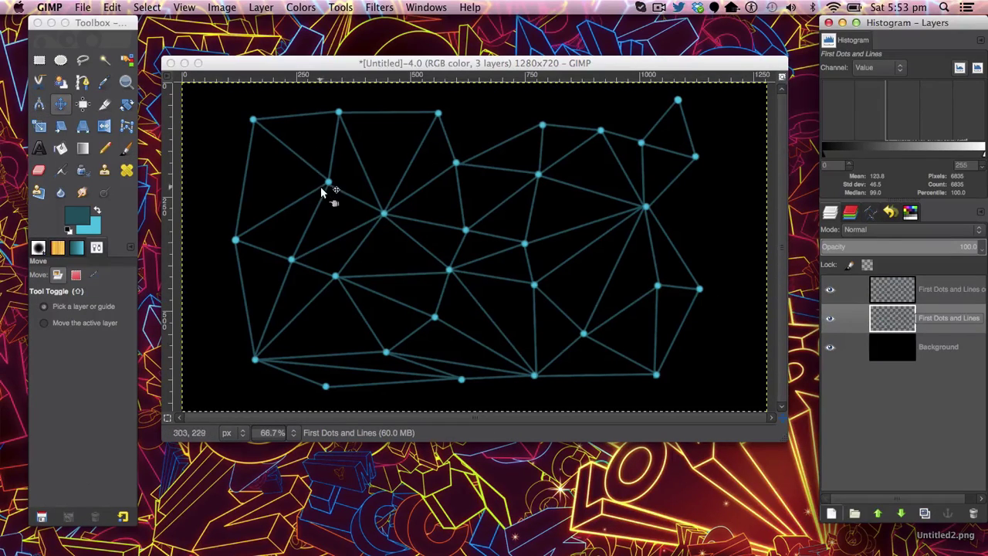
pyautogui.moveTo(325, 181); pyautogui.dragTo(296, 150)
pyautogui.click(296, 149)
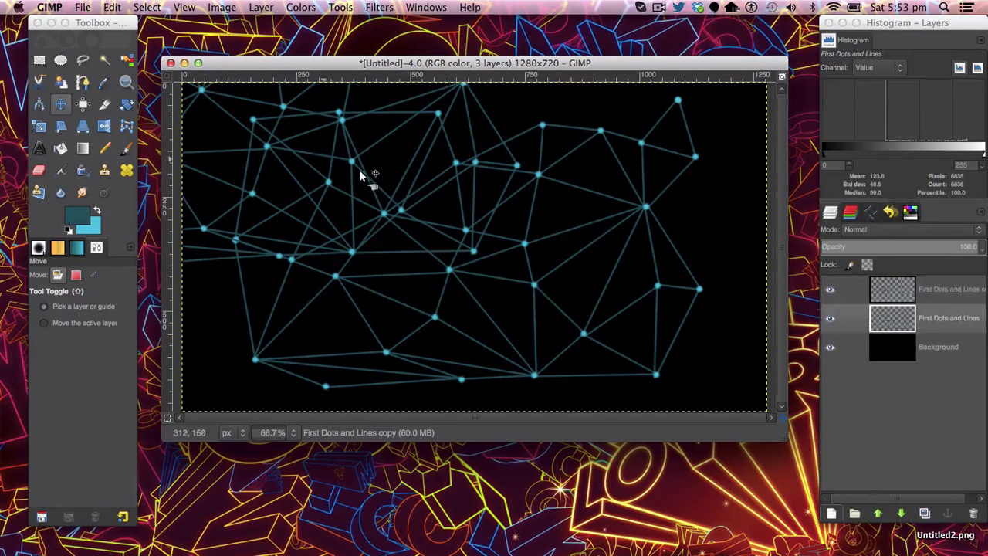
pyautogui.click(902, 291)
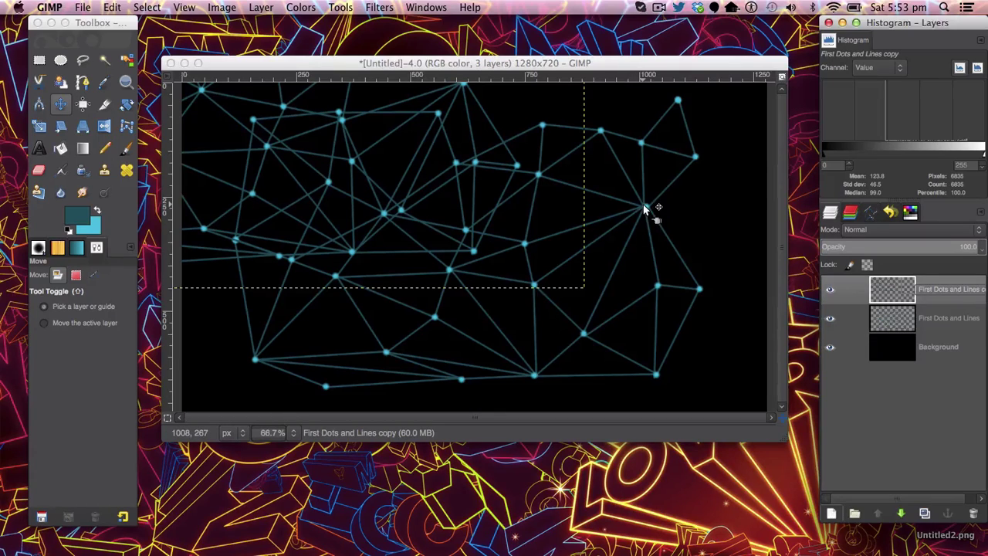
pyautogui.moveTo(643, 203); pyautogui.dragTo(780, 195)
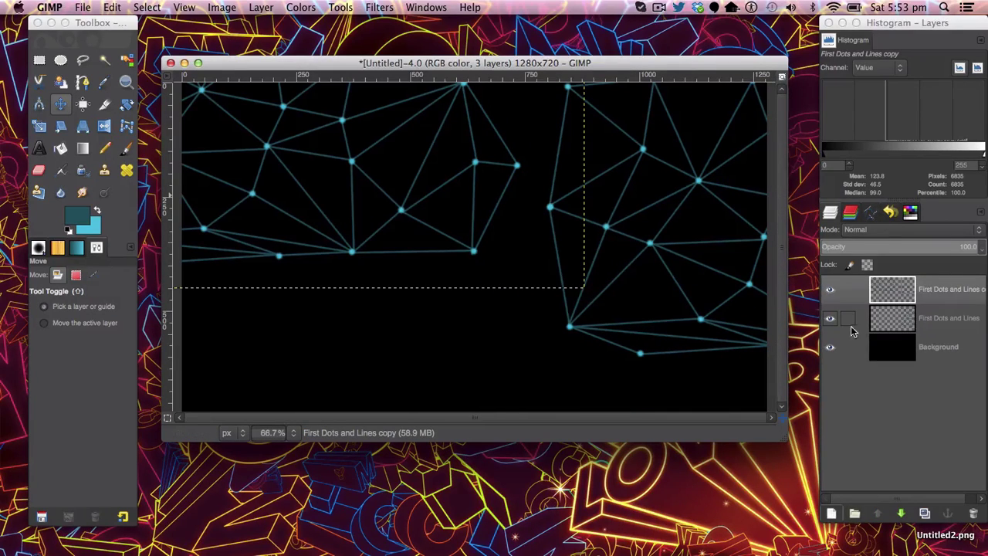
# Make another copy of First Dots and Lines and drag it into the lower-left area.
pyautogui.click(913, 347)
pyautogui.click(917, 317)
pyautogui.click(925, 514)
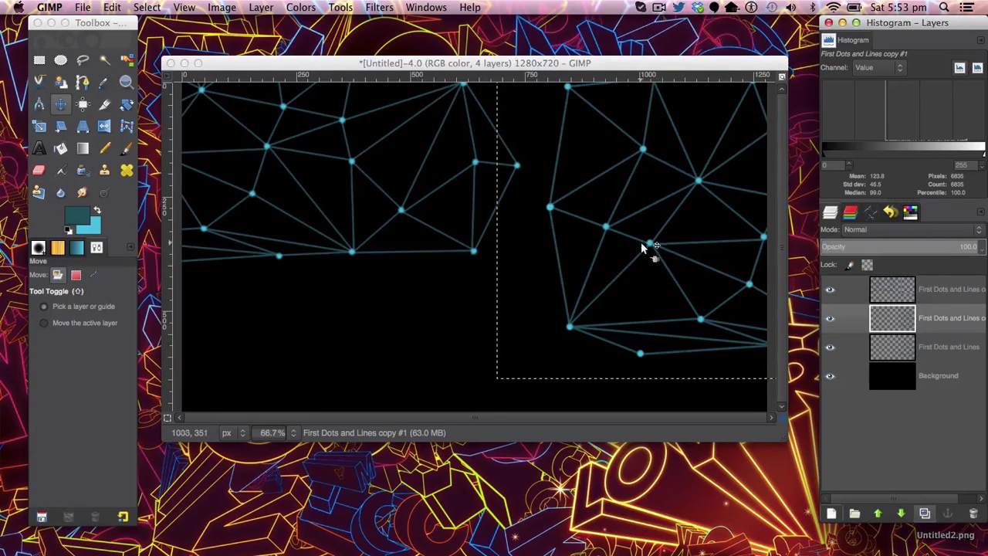
pyautogui.moveTo(661, 254); pyautogui.dragTo(274, 325)
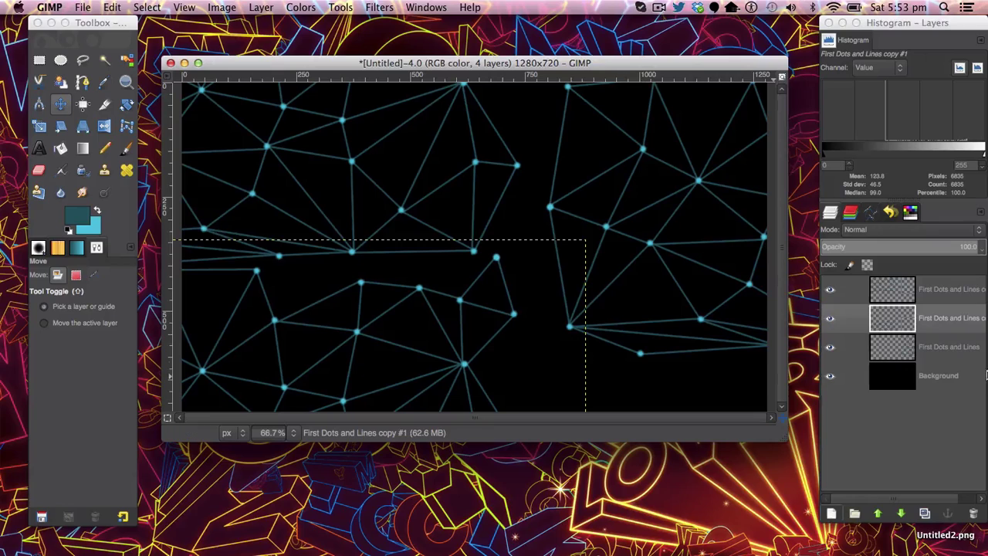
# Merge both mesh copies down into First Dots and Lines and add a new empty layer beneath it.
pyautogui.click(899, 289)
pyautogui.rightClick(907, 287)
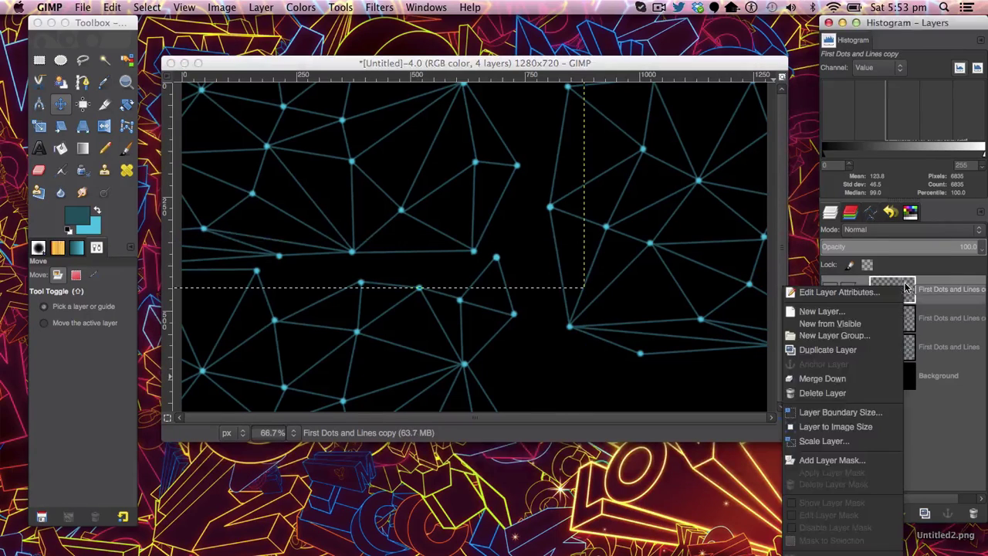
pyautogui.click(822, 378)
pyautogui.rightClick(843, 312)
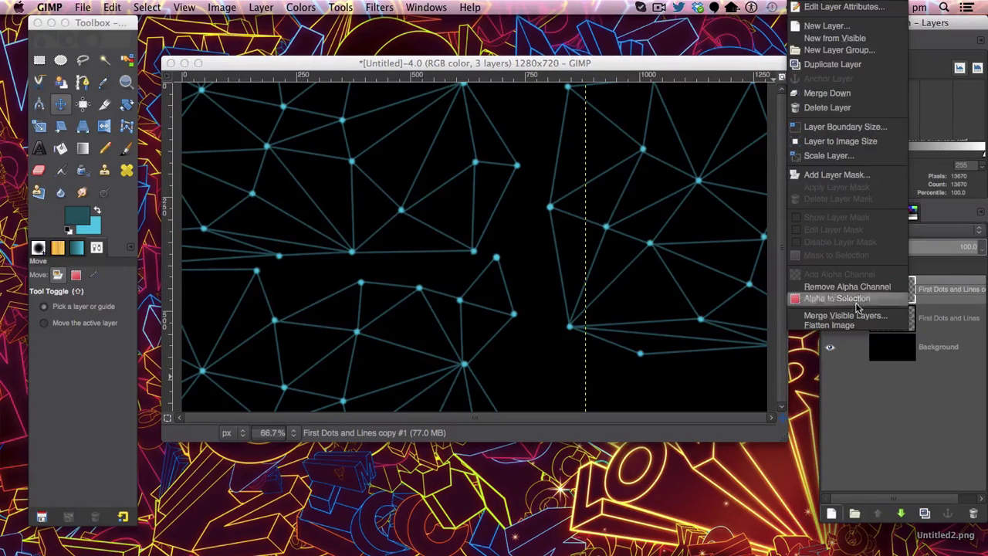
pyautogui.click(841, 93)
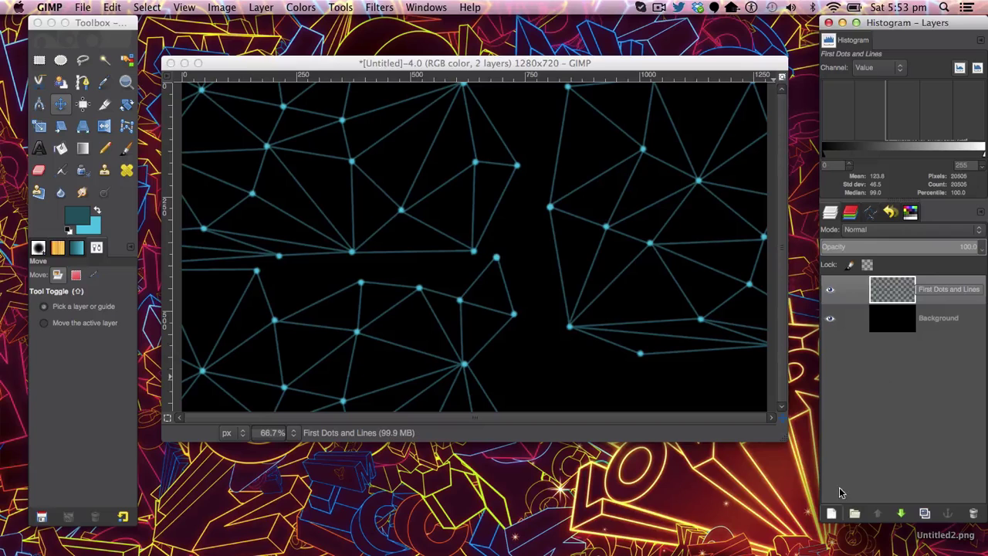
pyautogui.click(832, 513)
pyautogui.click(554, 390)
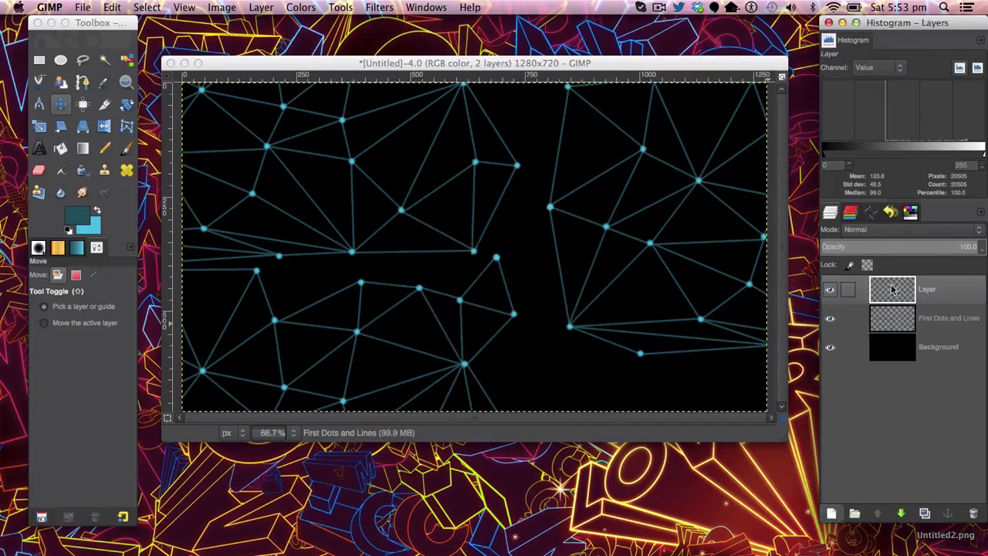
pyautogui.moveTo(892, 288); pyautogui.dragTo(891, 319)
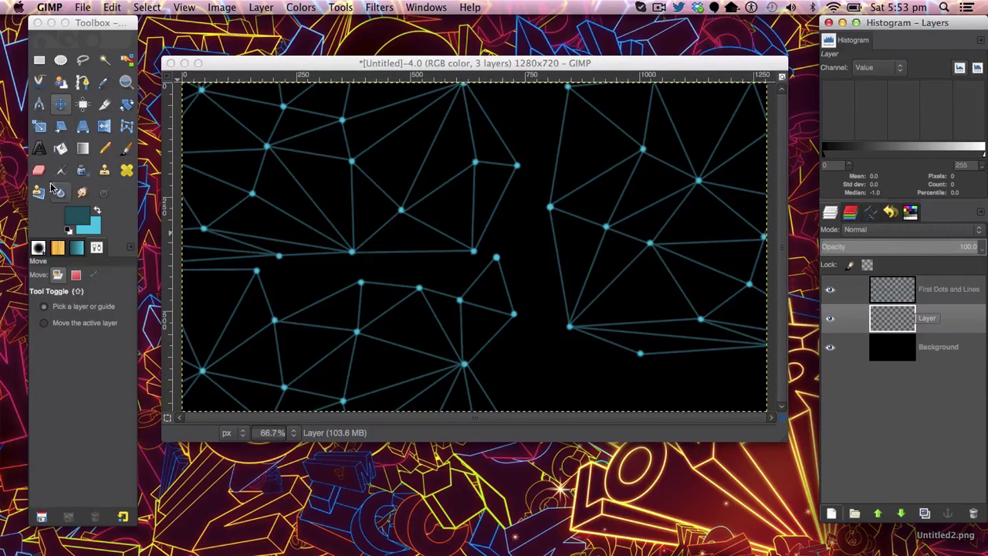
# Paint Paintbrush lines on the new layer linking the separate mesh pieces.
pyautogui.click(126, 148)
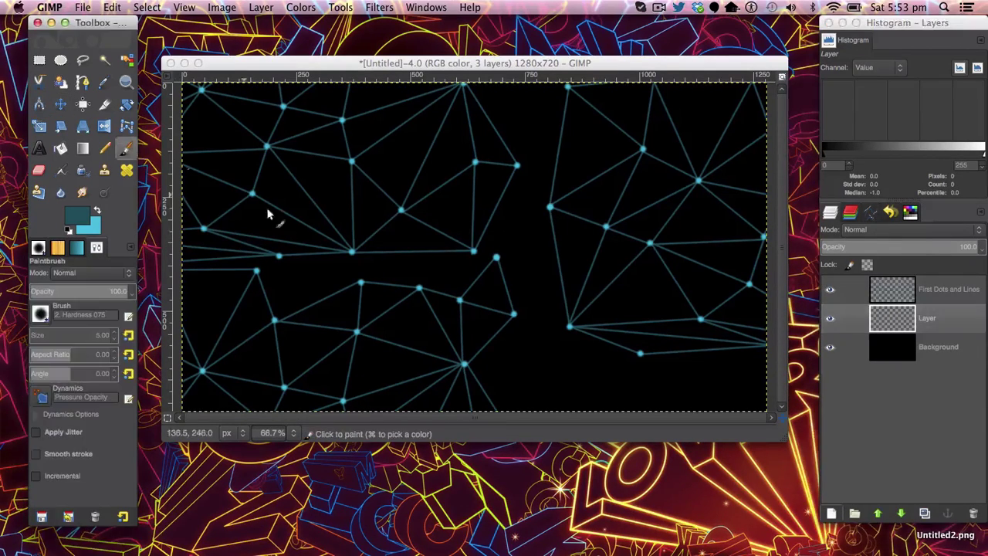
pyautogui.click(279, 257)
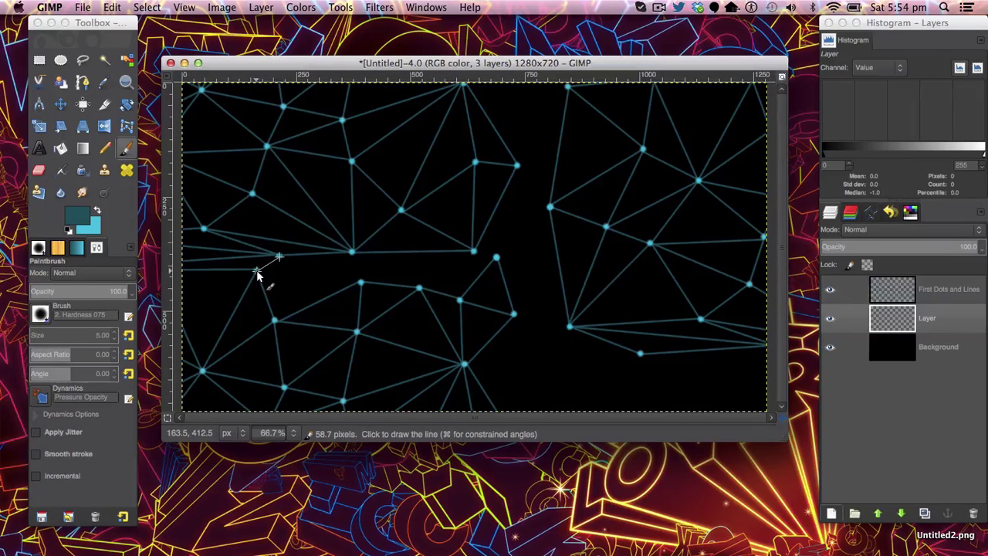
pyautogui.keyDown('shift'); pyautogui.click(257, 272); pyautogui.keyUp('shift')
pyautogui.keyDown('shift'); pyautogui.click(351, 251); pyautogui.keyUp('shift')
pyautogui.keyDown('shift'); pyautogui.click(514, 313); pyautogui.keyUp('shift')
pyautogui.keyDown('shift'); pyautogui.click(550, 209); pyautogui.keyUp('shift')
pyautogui.keyDown('shift'); pyautogui.click(517, 165); pyautogui.keyUp('shift')
pyautogui.click(569, 325)
pyautogui.keyDown('shift'); pyautogui.click(513, 313); pyautogui.keyUp('shift')
pyautogui.keyDown('shift'); pyautogui.click(640, 353); pyautogui.keyUp('shift')
# Undo an accidental cut, paste and move of pixels and return to the Paintbrush.
pyautogui.press('super+shift+d')
pyautogui.press('m')
pyautogui.press('super+x')
pyautogui.press('super+v')
pyautogui.moveTo(615, 379); pyautogui.dragTo(598, 336)
pyautogui.press('super+z')
pyautogui.press('super+z')
pyautogui.press('super+z')
pyautogui.press('p')
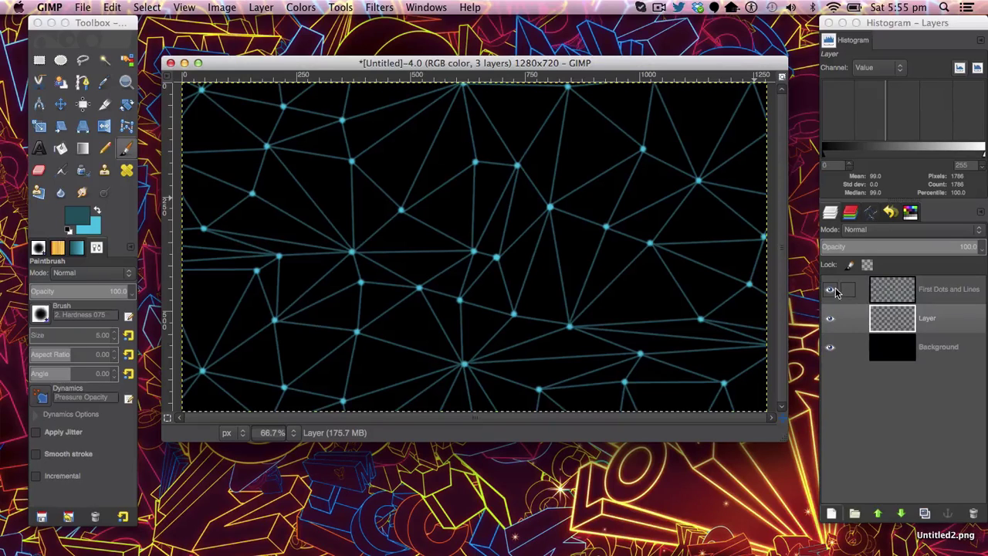
# Merge First Dots and Lines into the painted layer and rename it 'Dots and Liners'.
pyautogui.rightClick(901, 287)
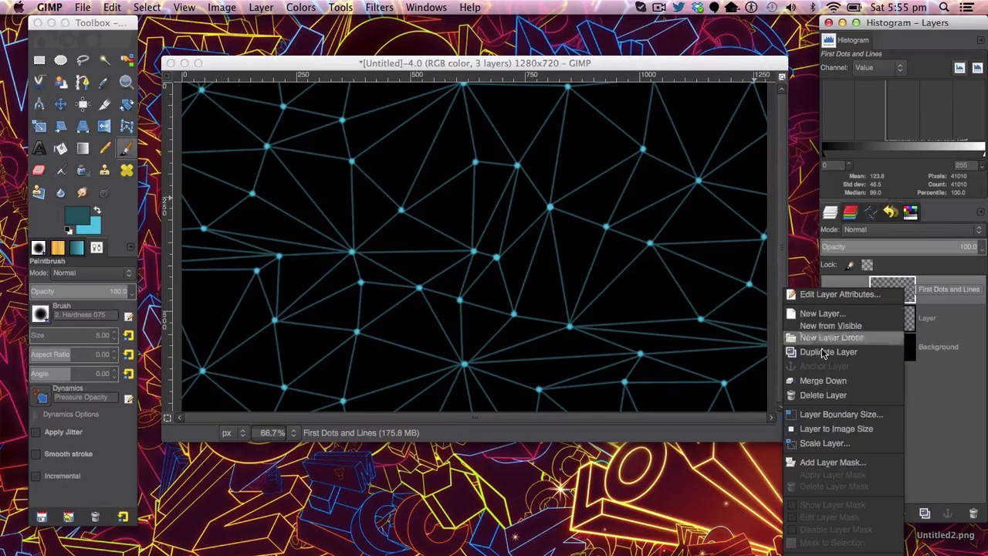
pyautogui.click(834, 381)
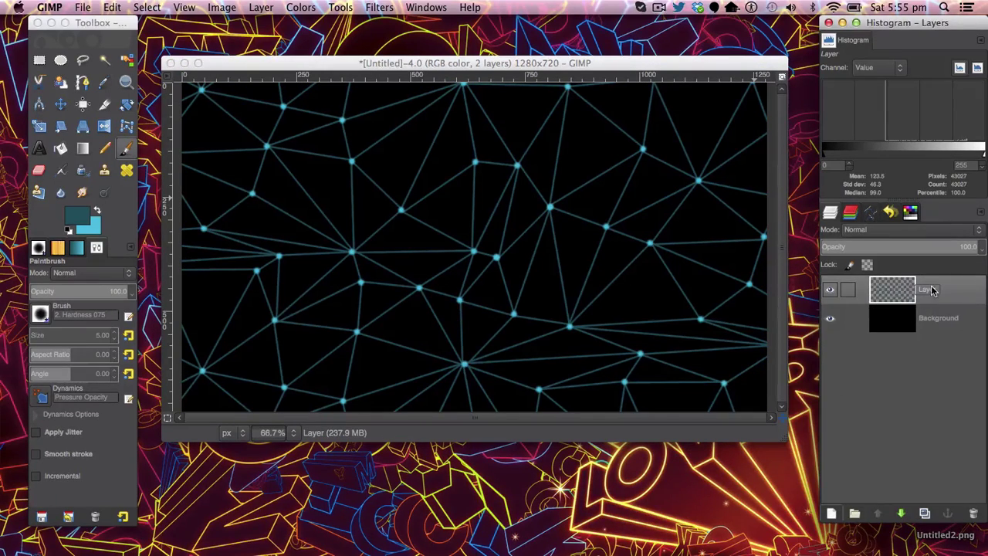
pyautogui.doubleClick(931, 285)
pyautogui.write('Dots and Lines')
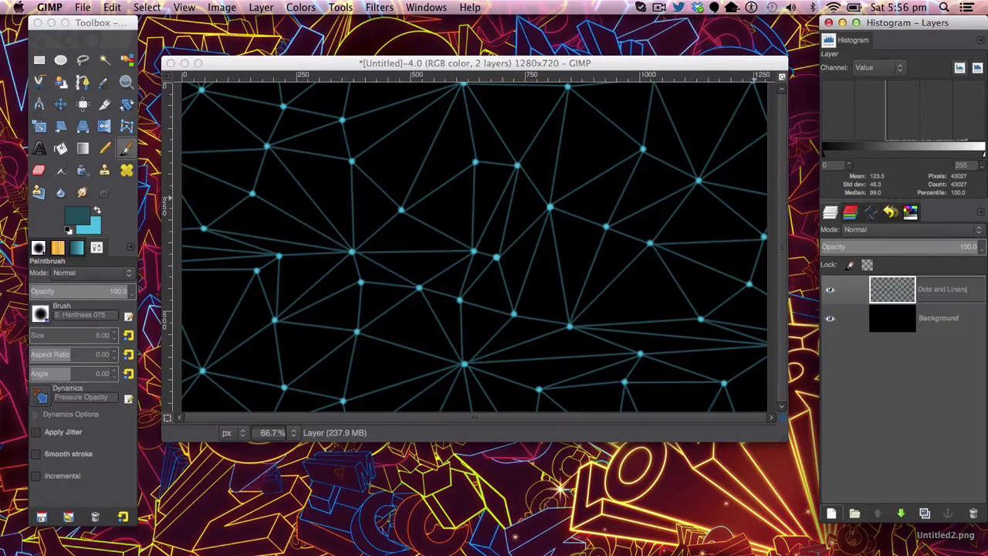
pyautogui.press('Return')
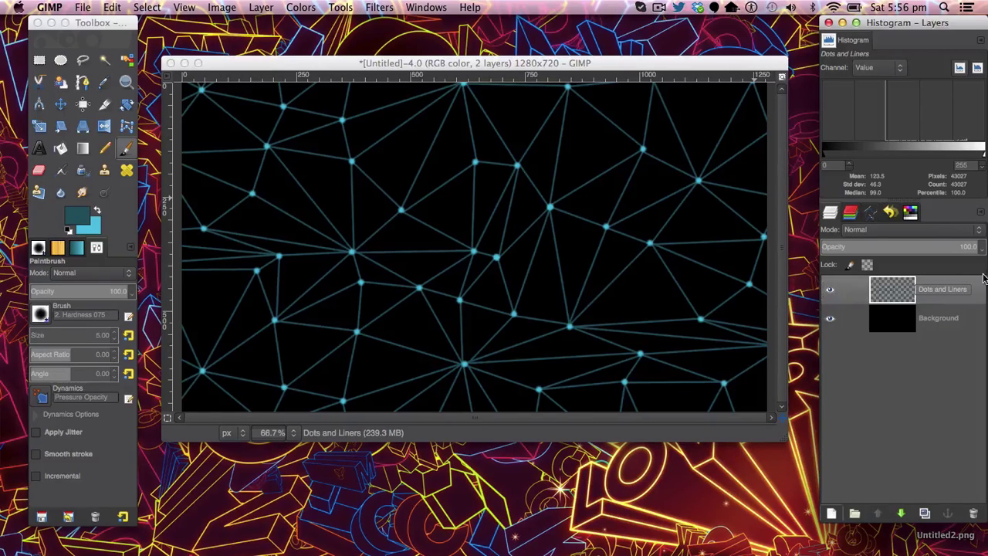
# Duplicate the mesh layer, place the copy below it and name it 'Blur'.
pyautogui.click(924, 513)
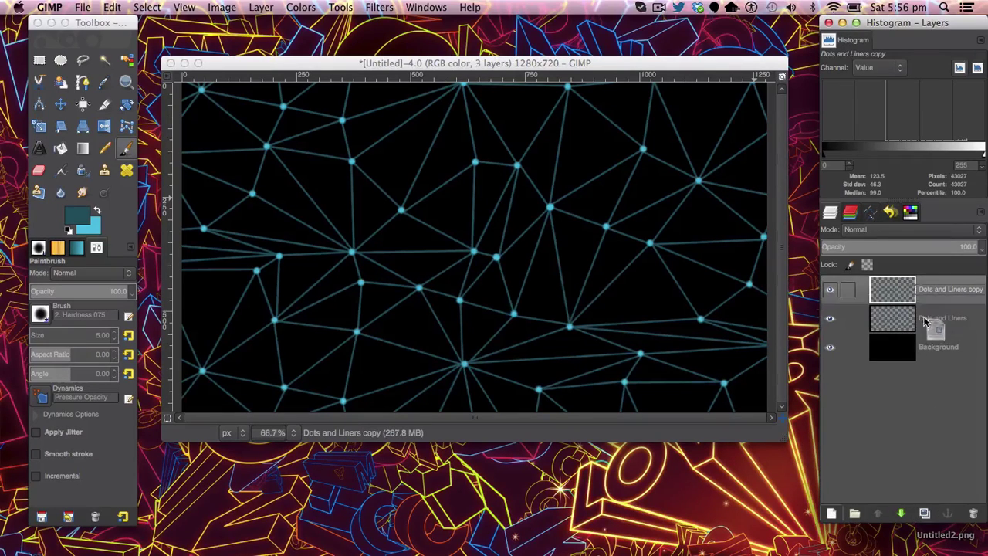
pyautogui.moveTo(926, 320); pyautogui.dragTo(924, 282)
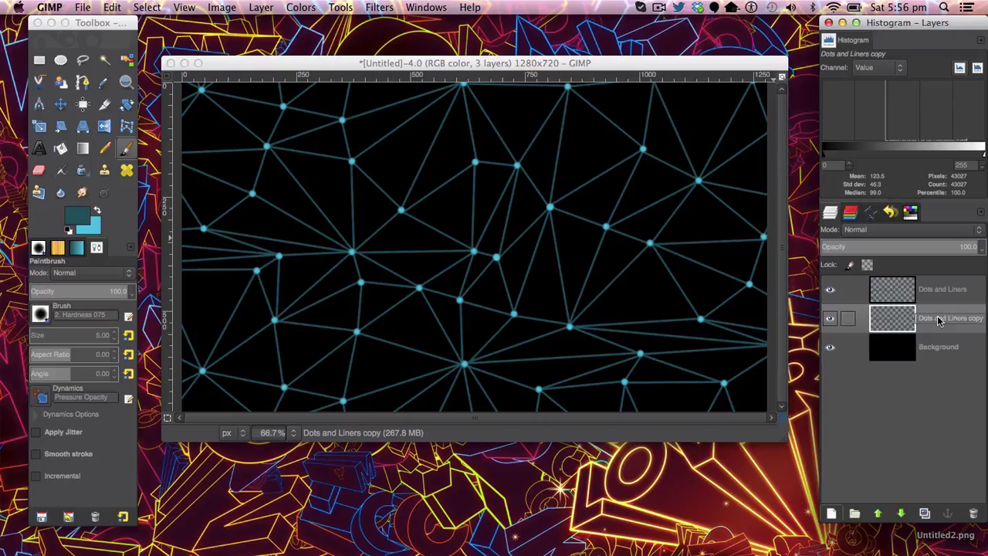
pyautogui.write('Blur')
pyautogui.press('Return')
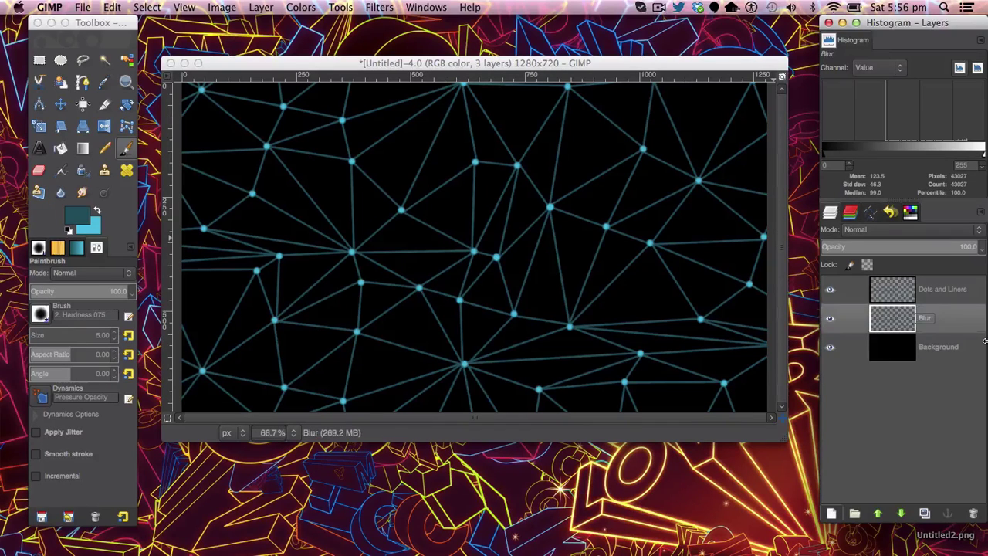
# Apply a Gaussian Blur of radius 30 to the Blur layer.
pyautogui.click(377, 7)
pyautogui.moveTo(394, 83)
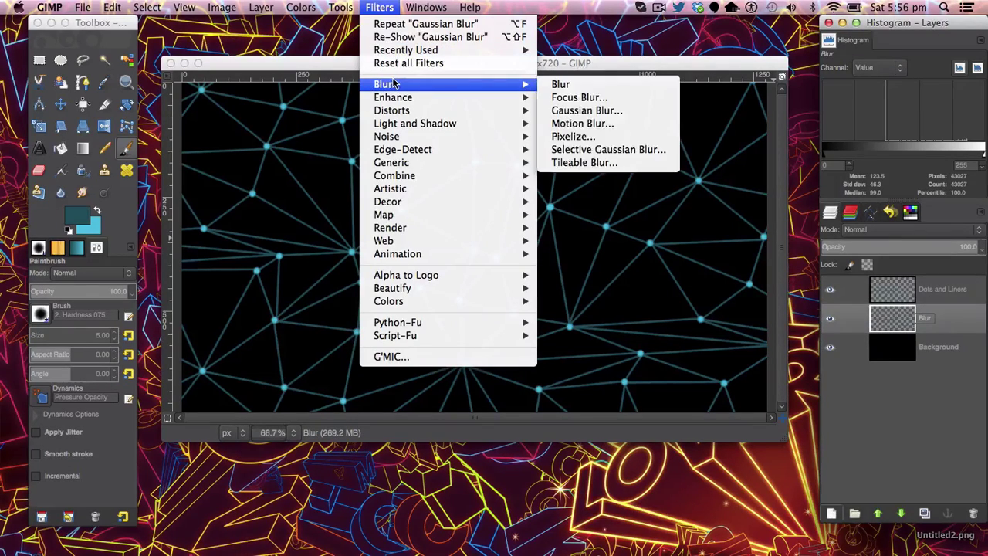
pyautogui.click(604, 110)
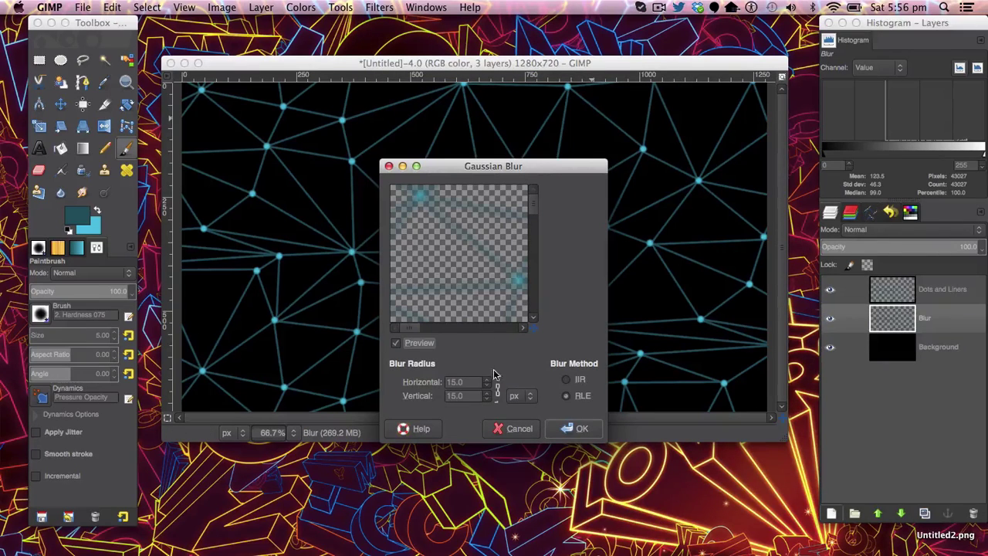
pyautogui.click(486, 379)
pyautogui.moveTo(486, 382); pyautogui.dragTo(488, 382)
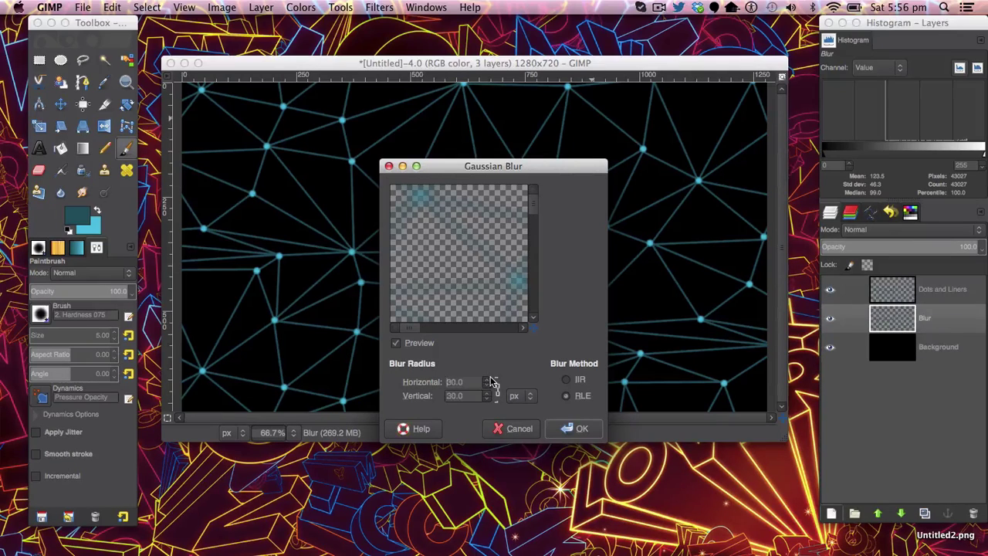
pyautogui.click(575, 428)
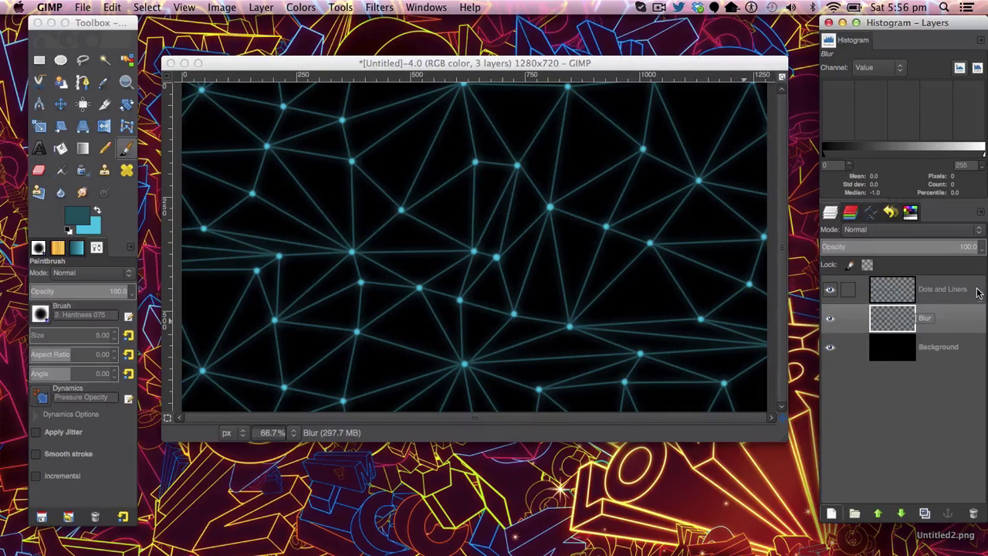
# Make two copies of the Blur layer and lower Blur copy #1's opacity.
pyautogui.click(925, 513)
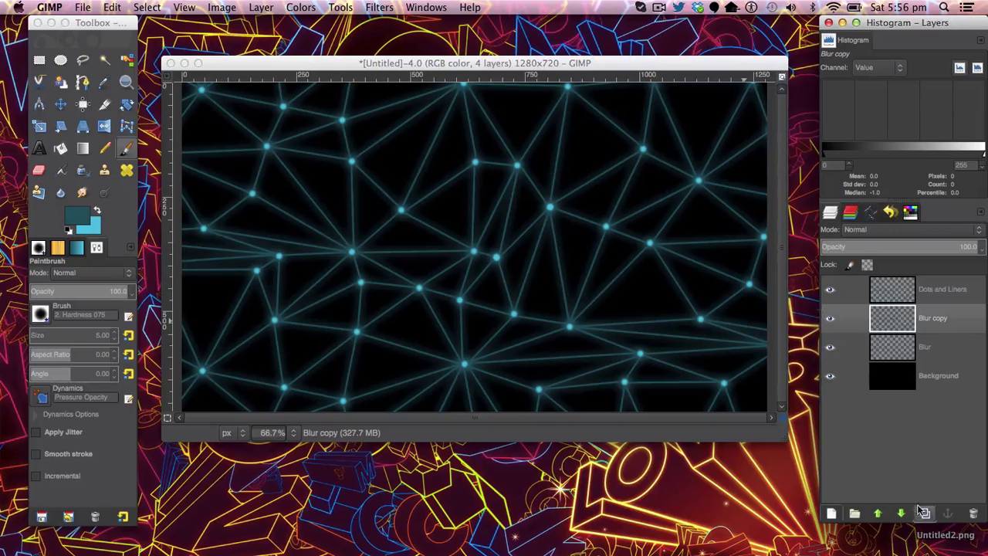
pyautogui.click(925, 513)
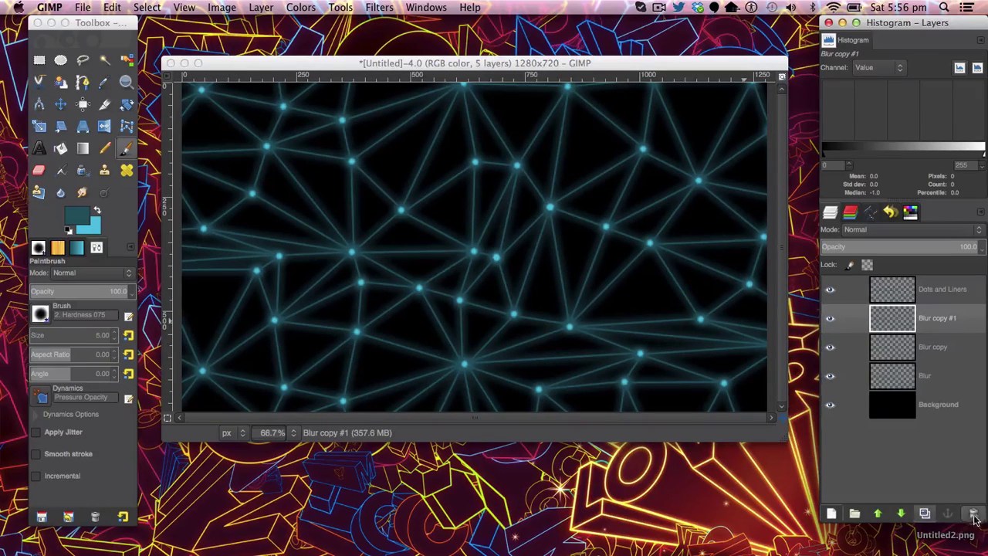
pyautogui.click(973, 513)
pyautogui.click(924, 512)
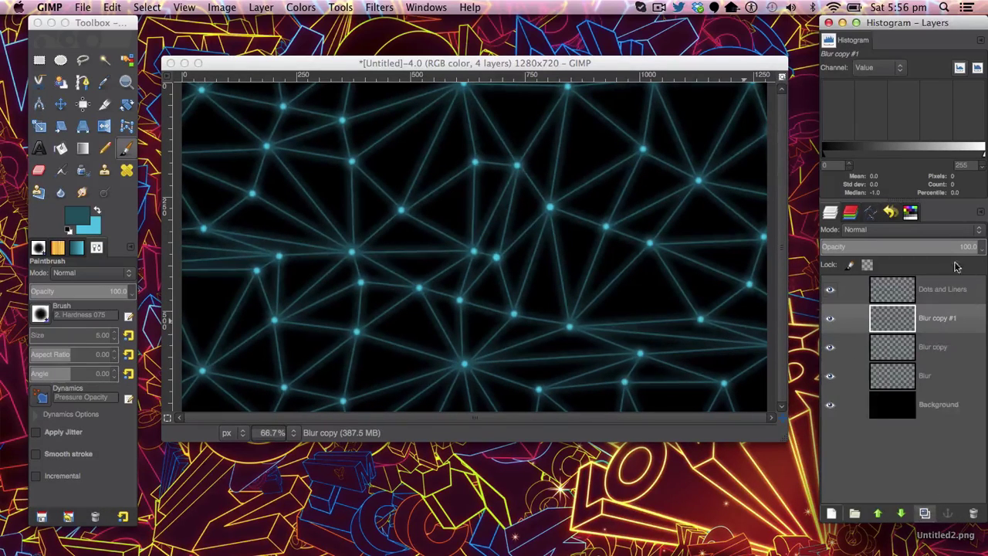
pyautogui.moveTo(974, 243); pyautogui.dragTo(917, 241)
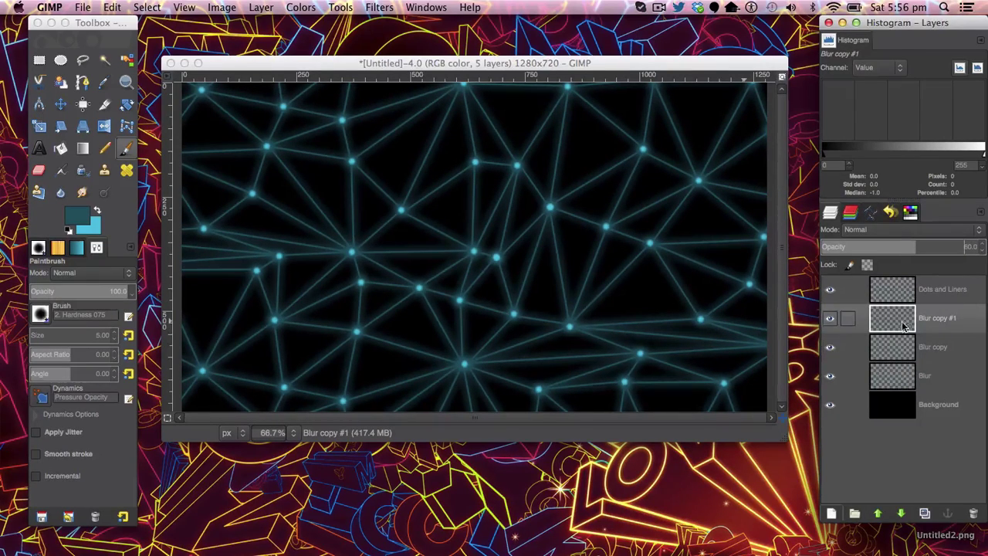
# Merge Blur copy #1 and Blur copy down into Blur, then select Dots and Liners.
pyautogui.rightClick(849, 316)
pyautogui.click(808, 92)
pyautogui.rightClick(872, 317)
pyautogui.click(855, 95)
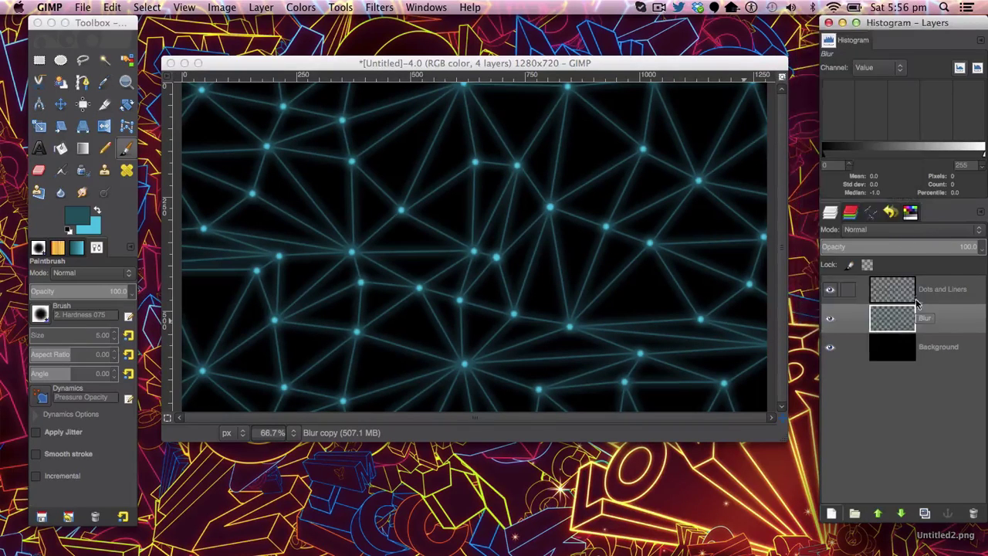
pyautogui.rightClick(915, 313)
pyautogui.click(962, 291)
pyautogui.click(962, 290)
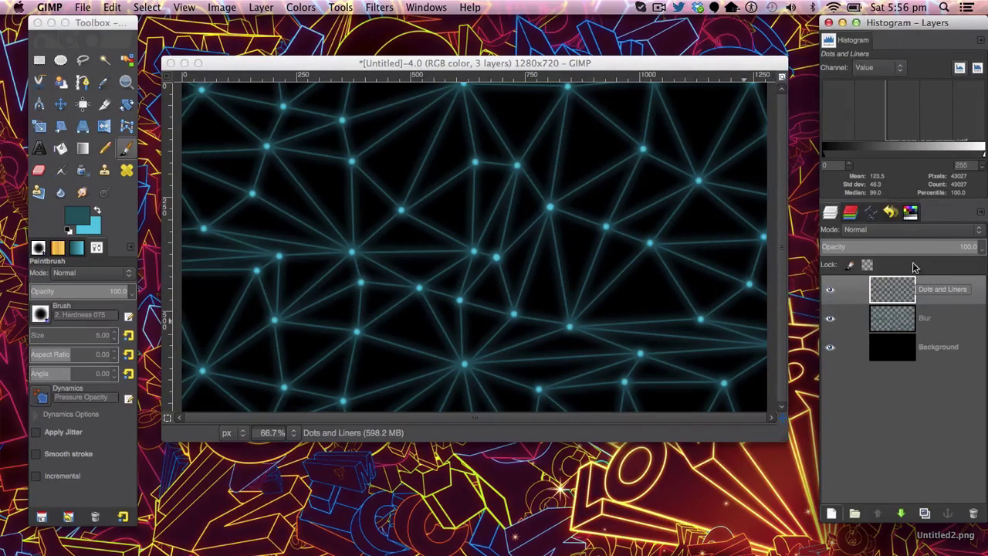